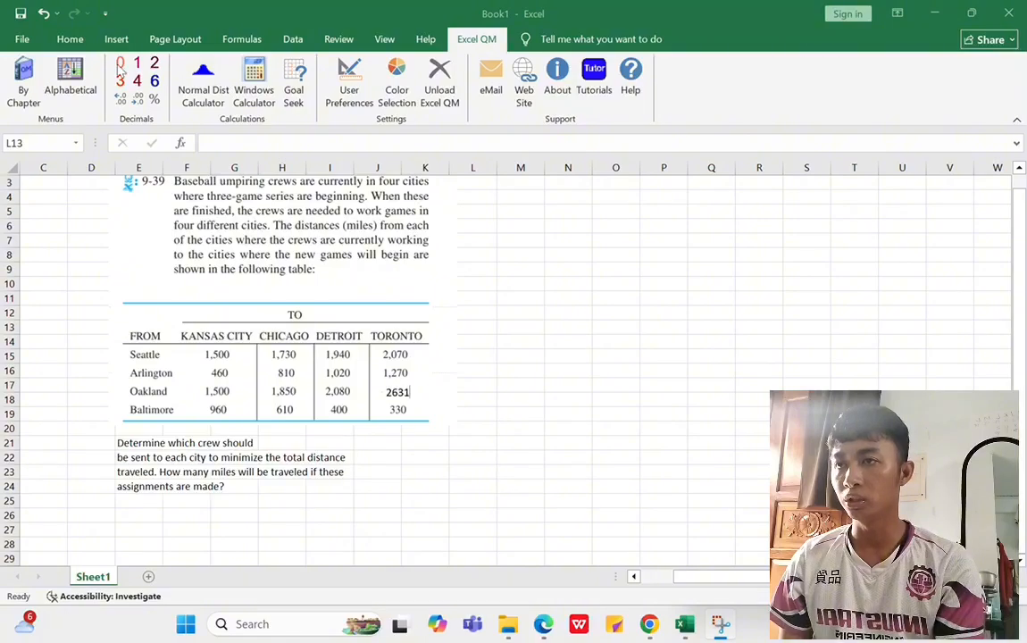
Step: Create an Excel QM Assignment model titled BASEBALL TEAM with 4 assignments and rows named DESTINITION
click(74, 93)
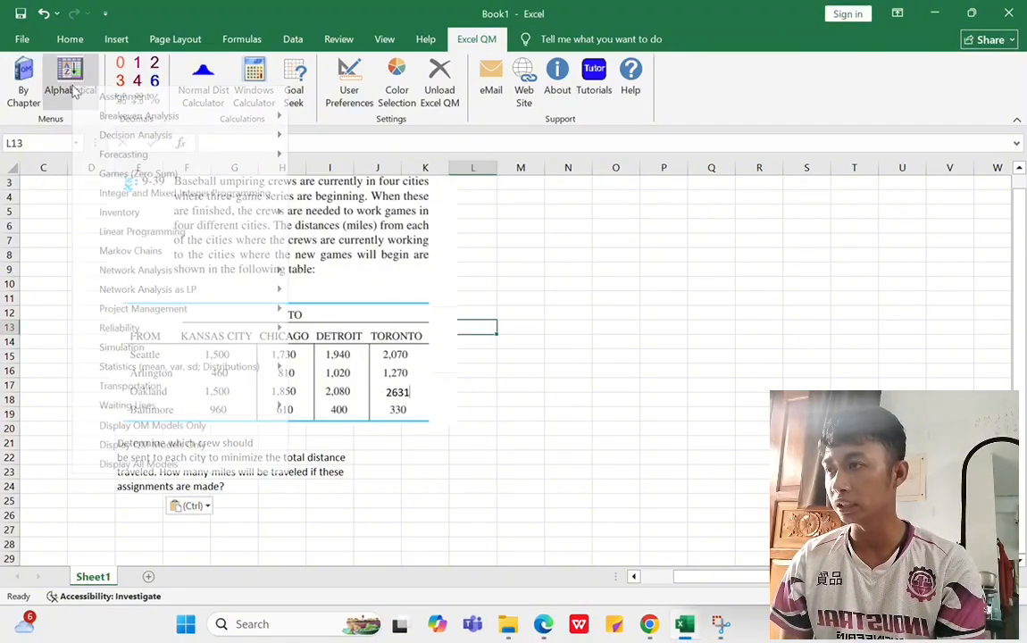
click(150, 96)
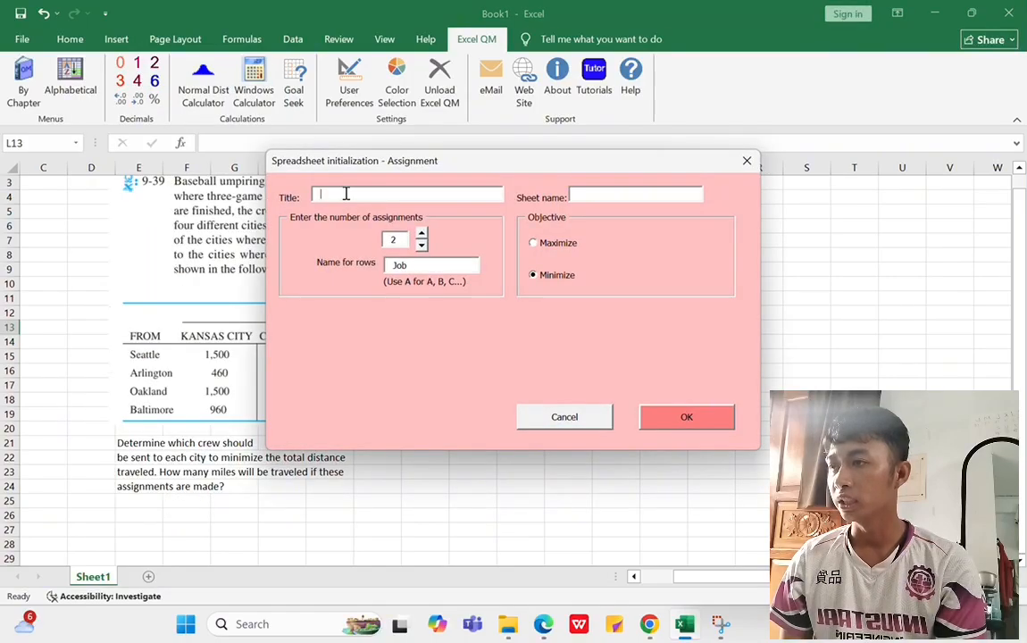
text(BASEBALL TEAM)
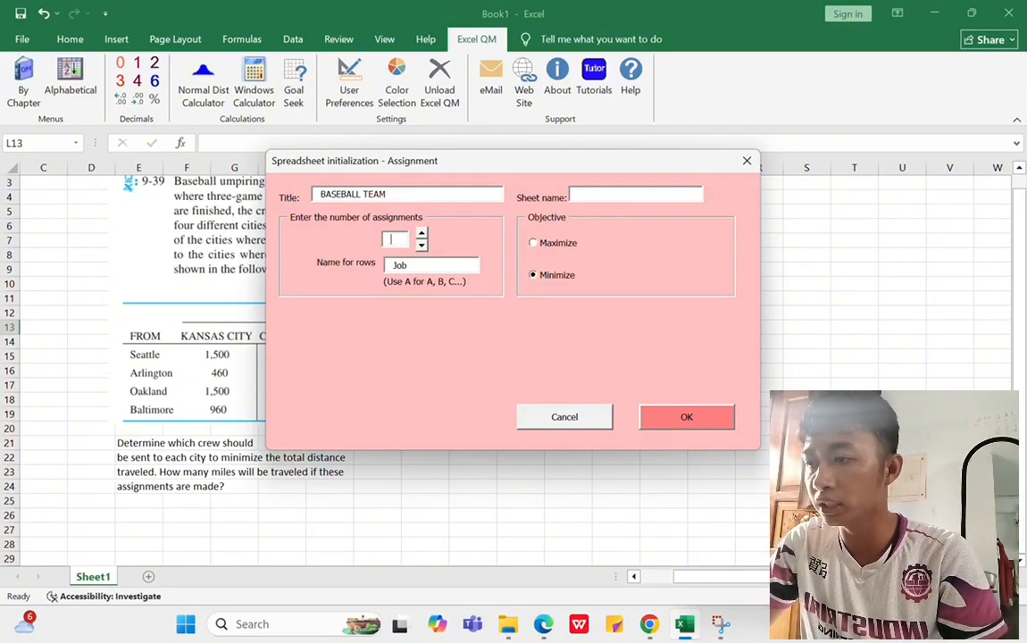
click(422, 264)
key(BackSpace)
key(BackSpace)
key(BackSpace)
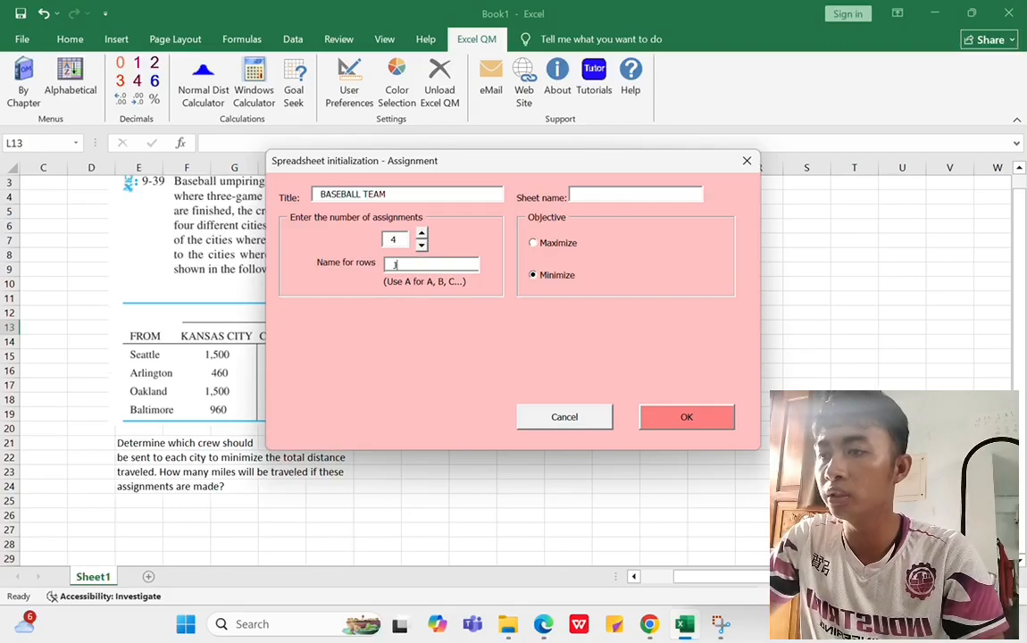
text(DE)
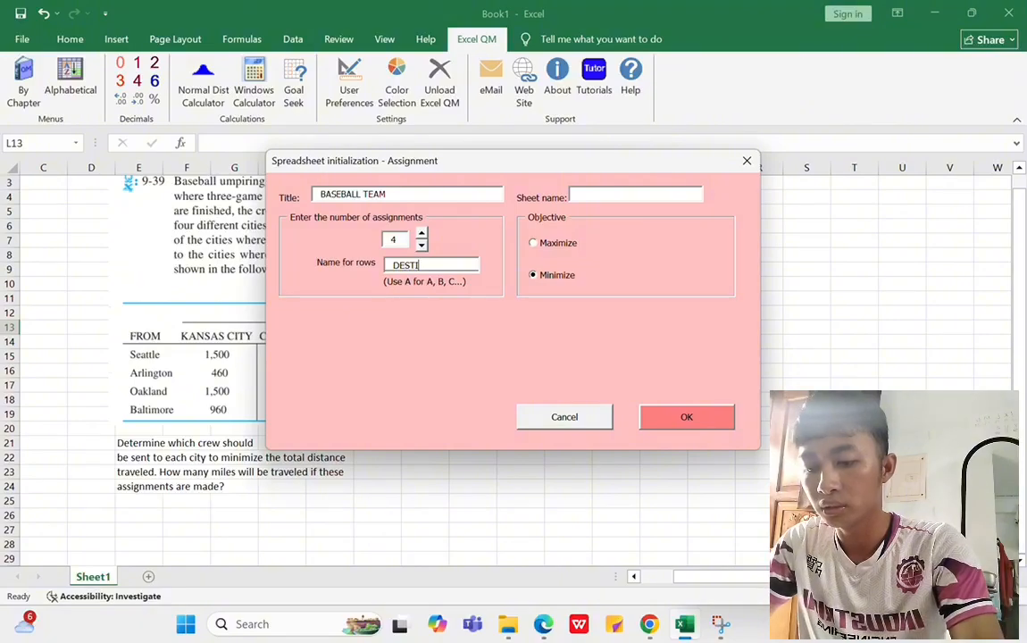
text(STINI)
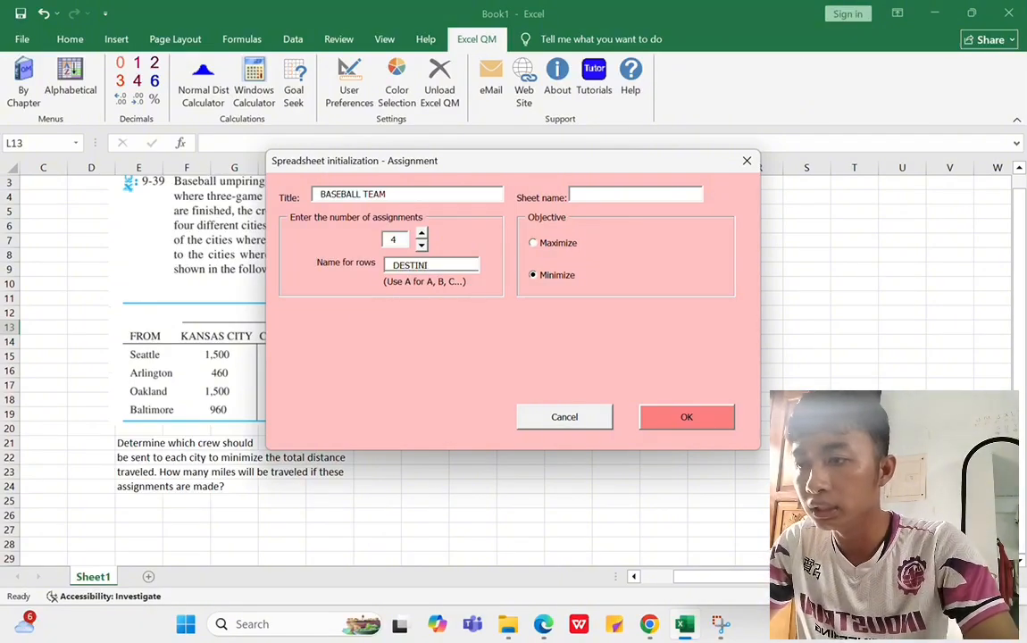
text(T)
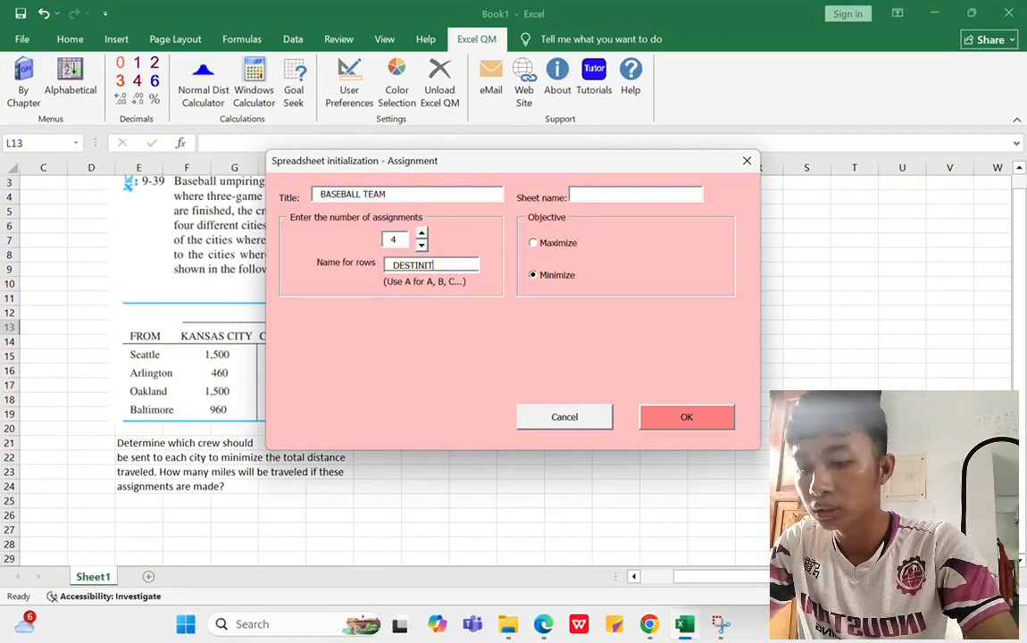
text(ION)
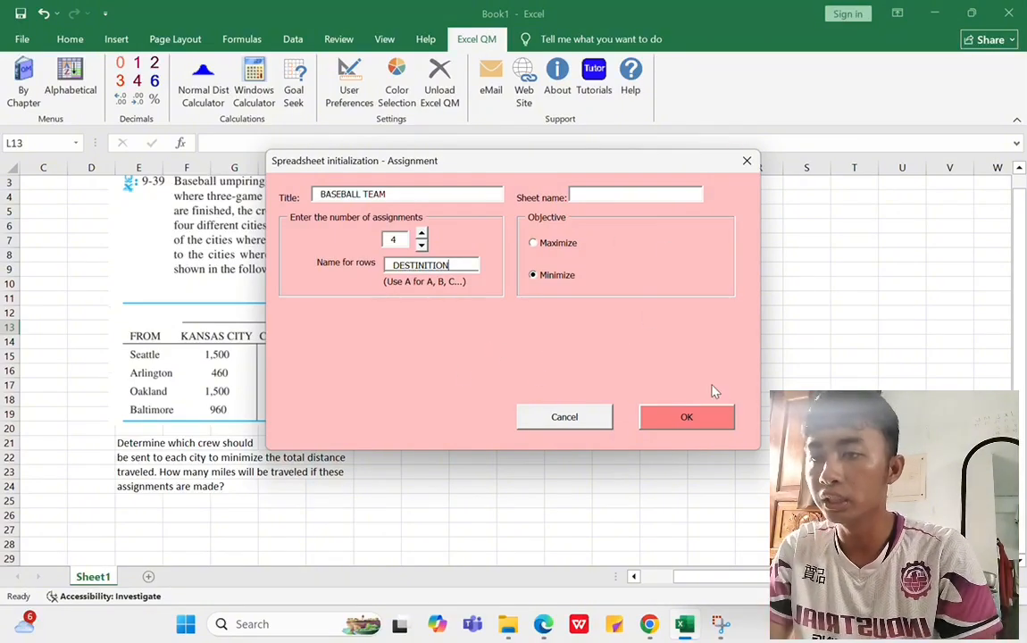
click(702, 422)
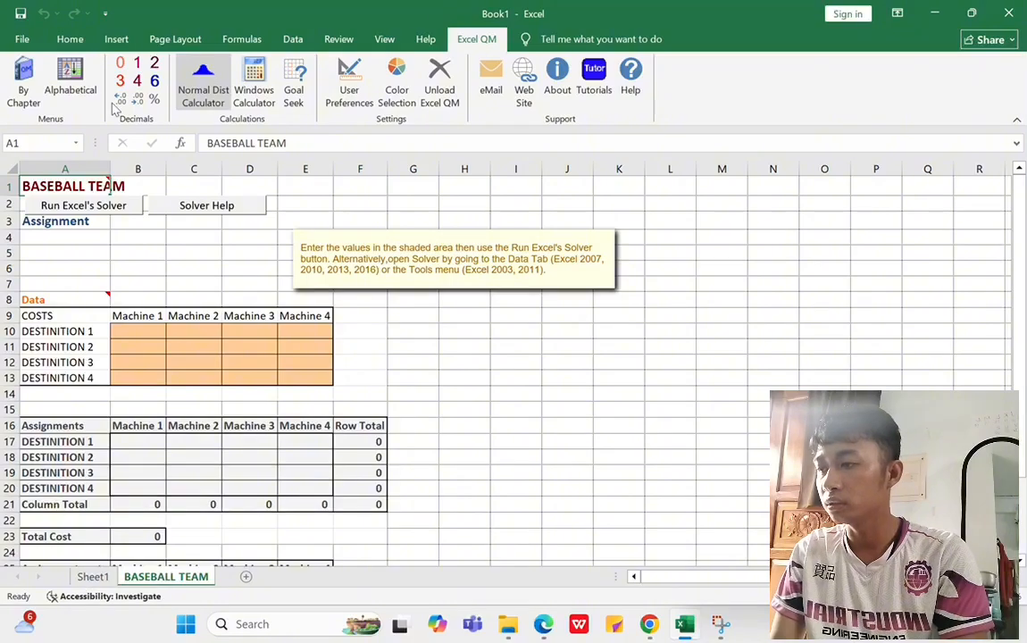
click(116, 39)
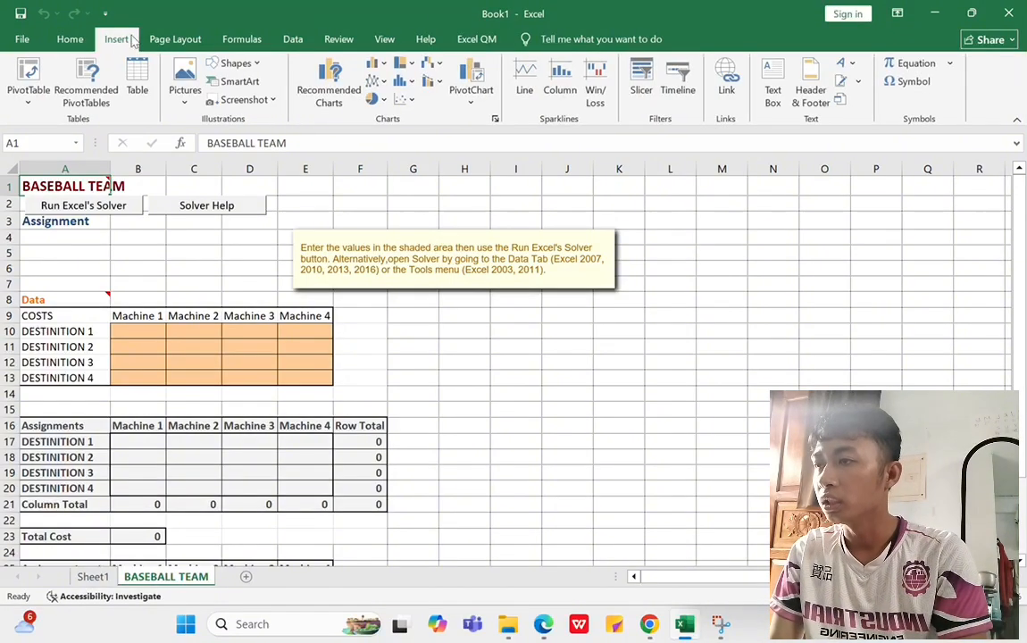
click(185, 90)
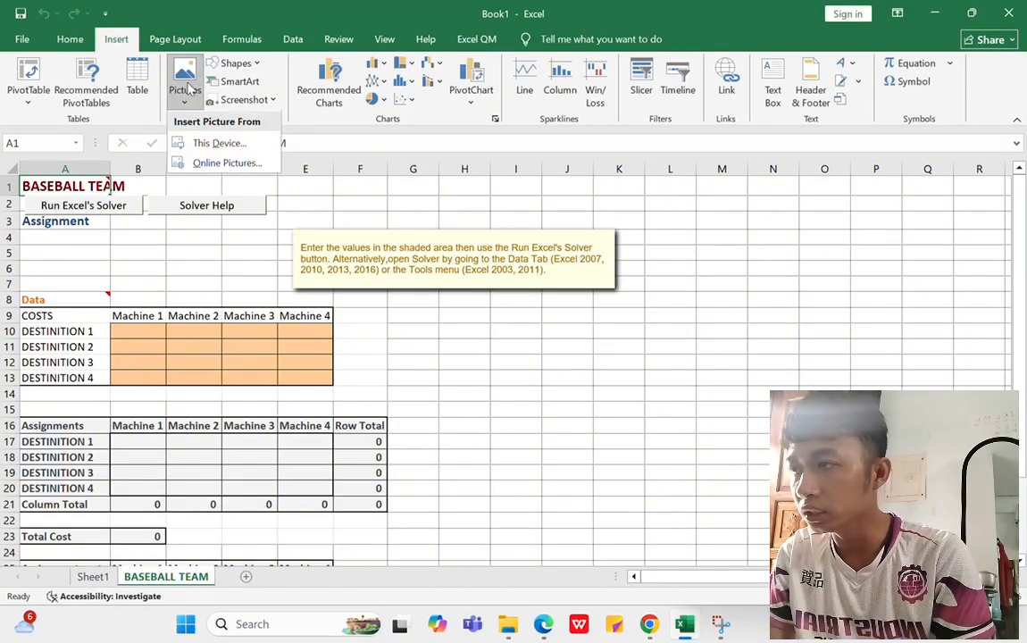
click(210, 145)
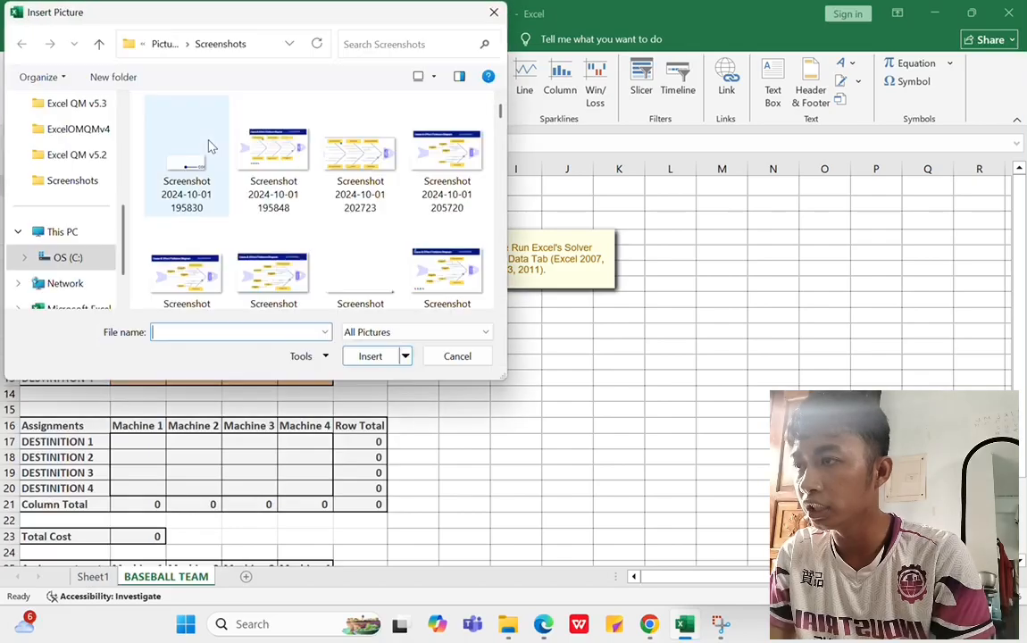
scroll(76, 277, down, 1)
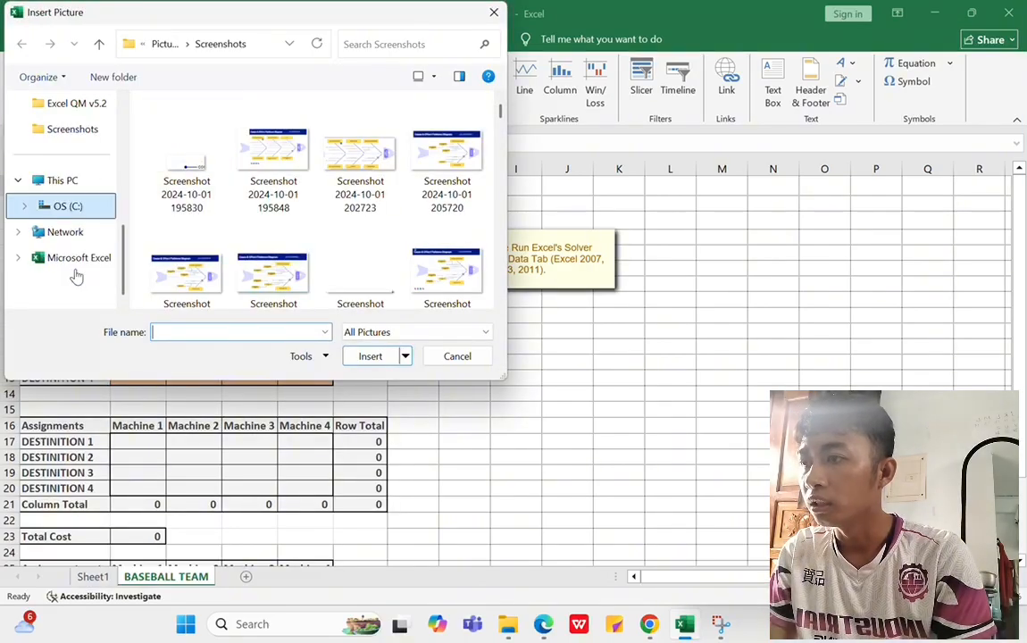
click(75, 181)
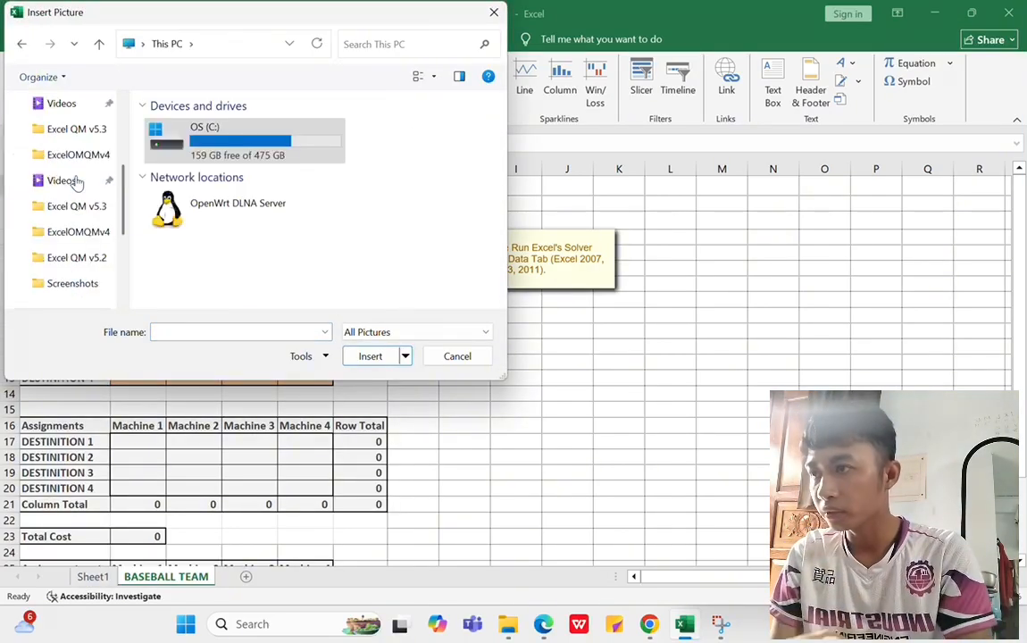
scroll(71, 214, down, 3)
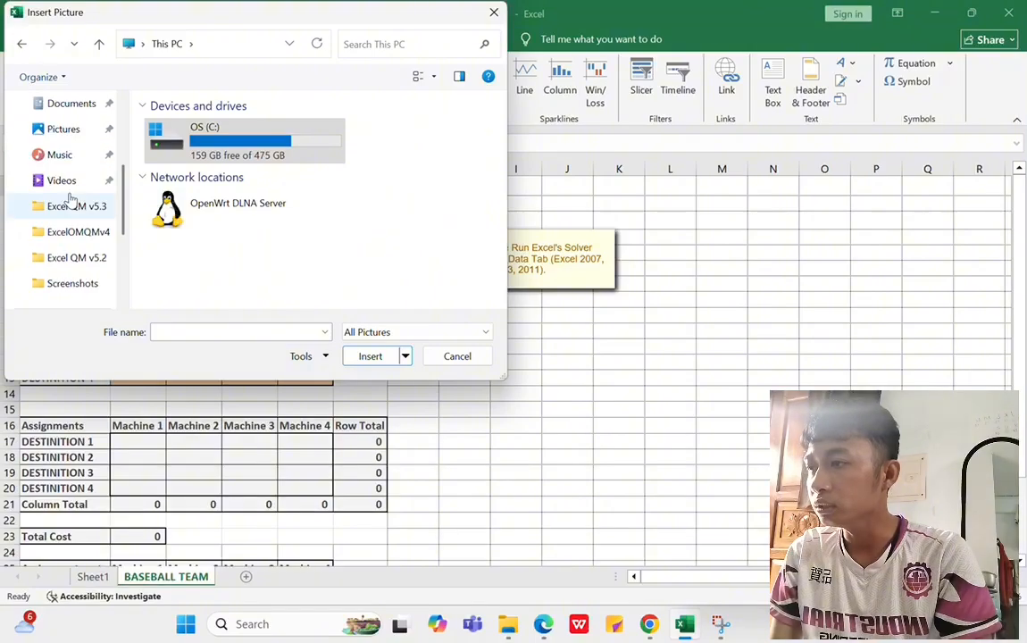
click(68, 131)
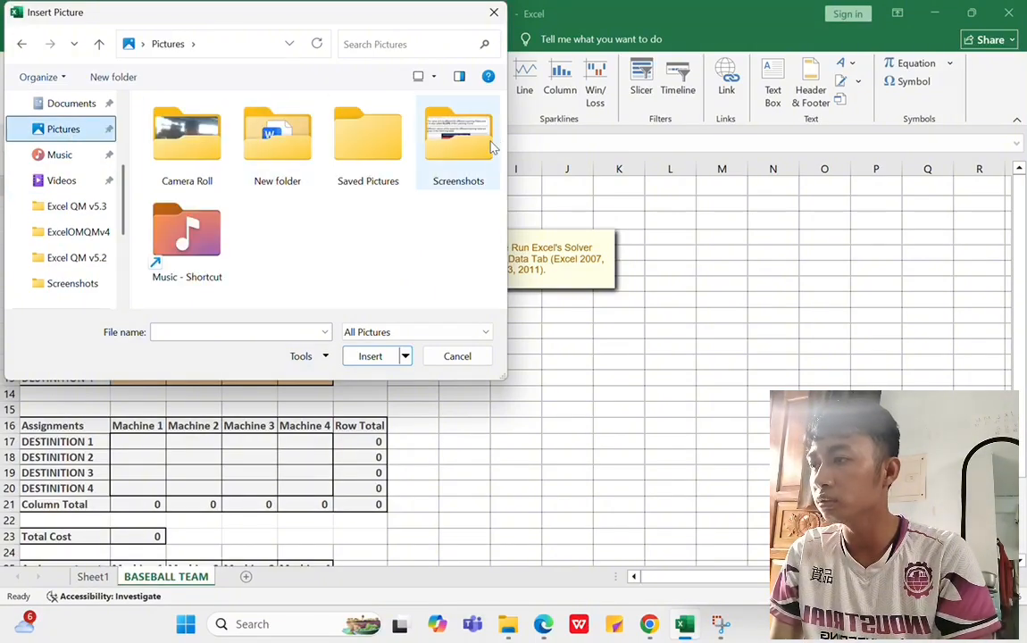
click(452, 156)
double_click(453, 156)
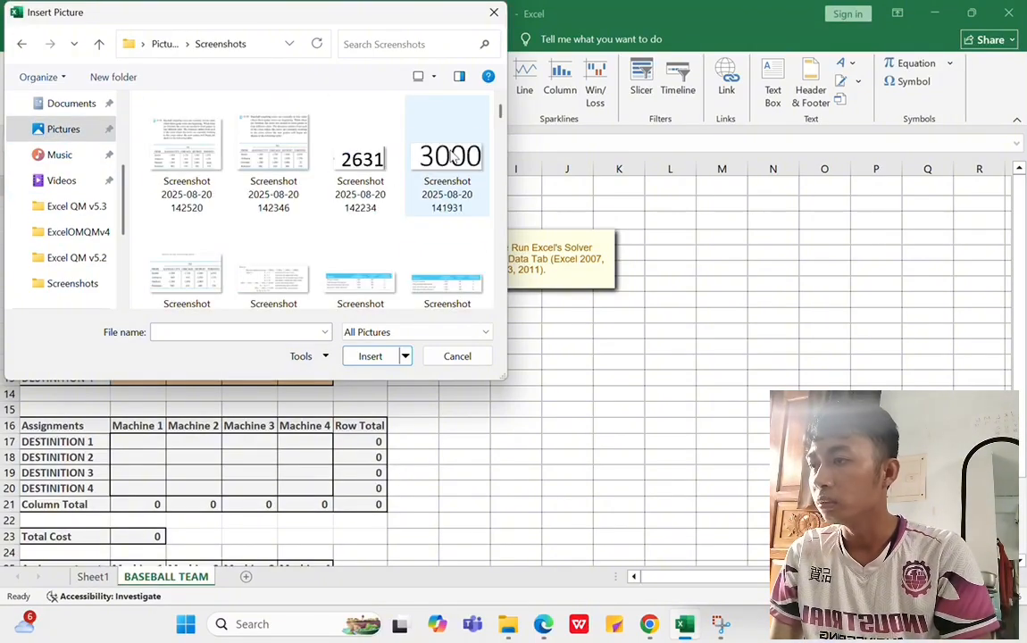
double_click(178, 130)
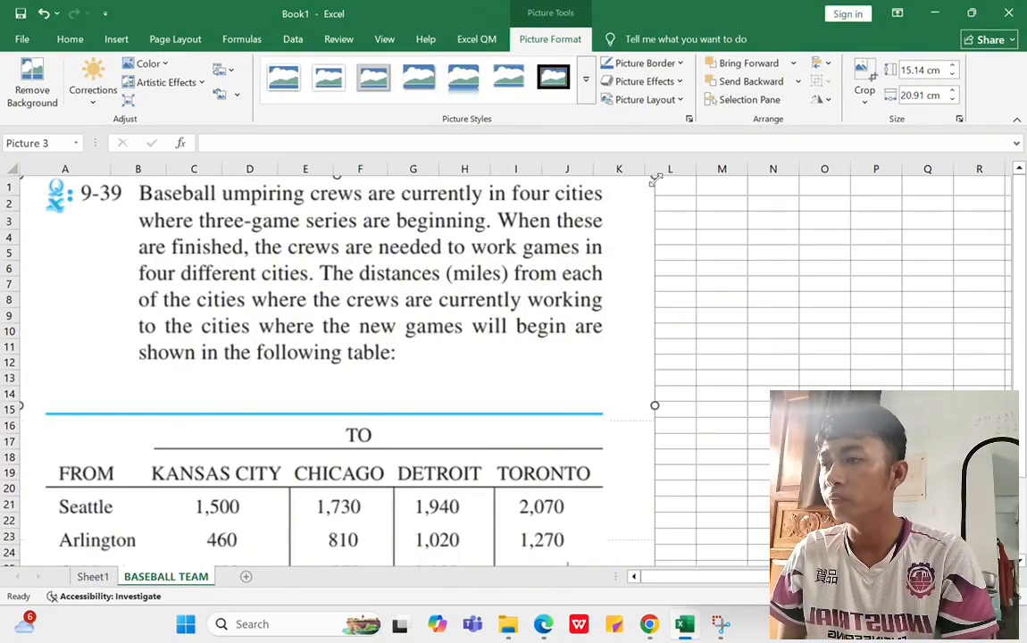
Step: Shrink the problem picture to about 6.65 by 9.19 cm and place it beside the data tables, starting in column G
drag(656, 180, 356, 432)
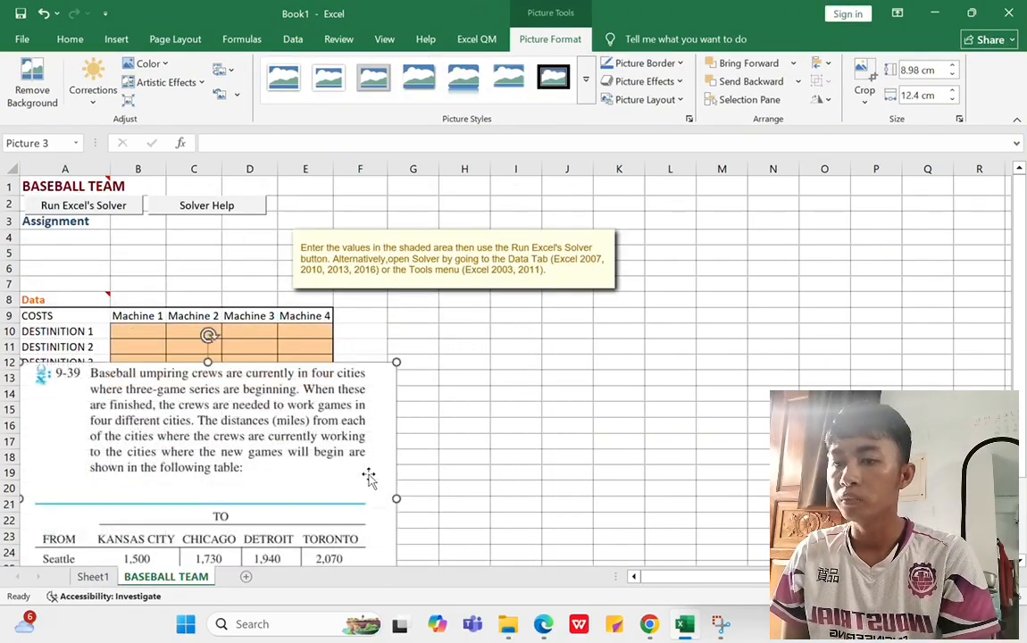
drag(231, 449, 552, 306)
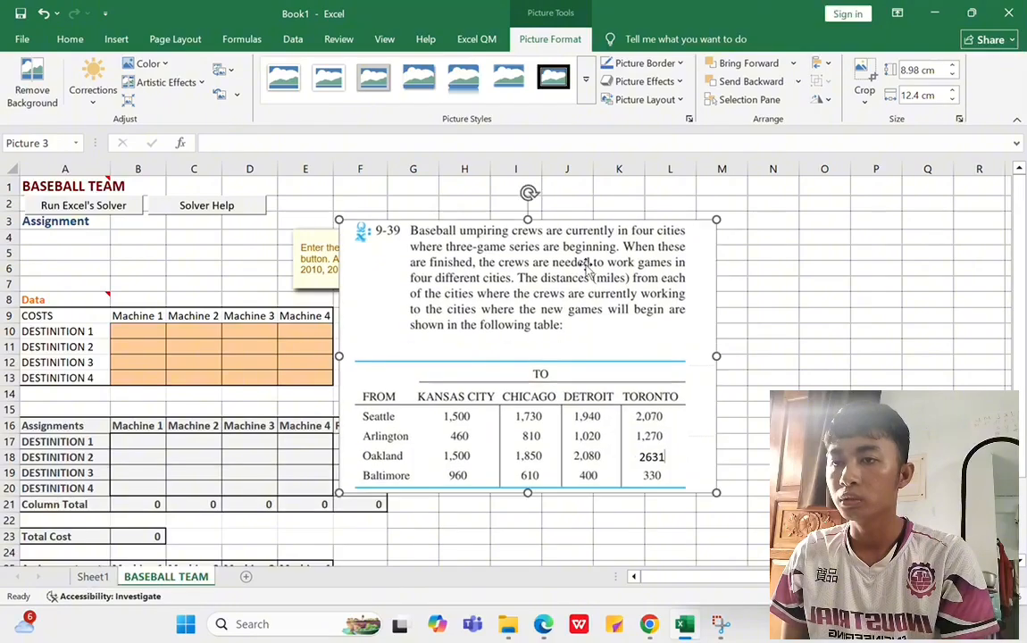
drag(719, 217, 618, 291)
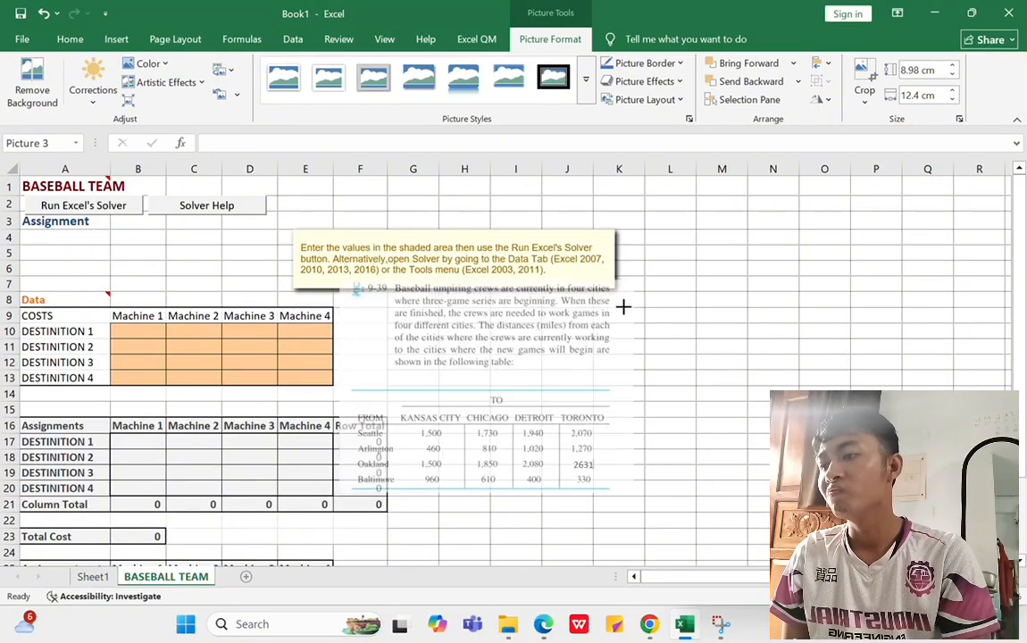
drag(526, 340, 598, 340)
scroll(412, 348, down, 3)
scroll(410, 348, right, 2)
scroll(412, 349, up, 3)
scroll(413, 349, left, 2)
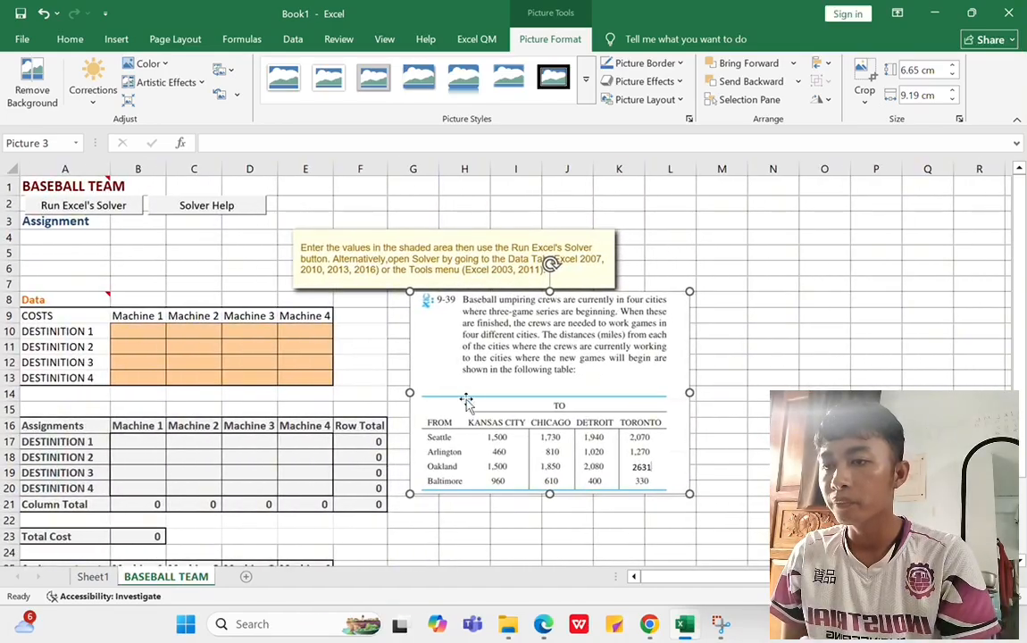
Step: Enter the Seattle distances 1500, 1730, 1940 and 2070 in the DESTINITION 1 row of the costs table (B10:E10)
click(130, 328)
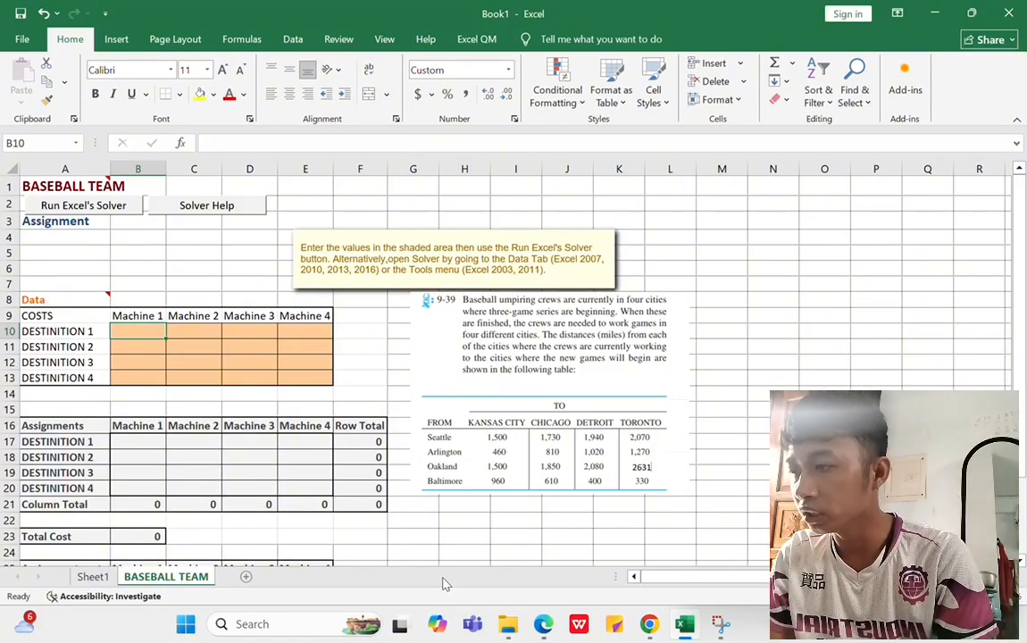
text(150)
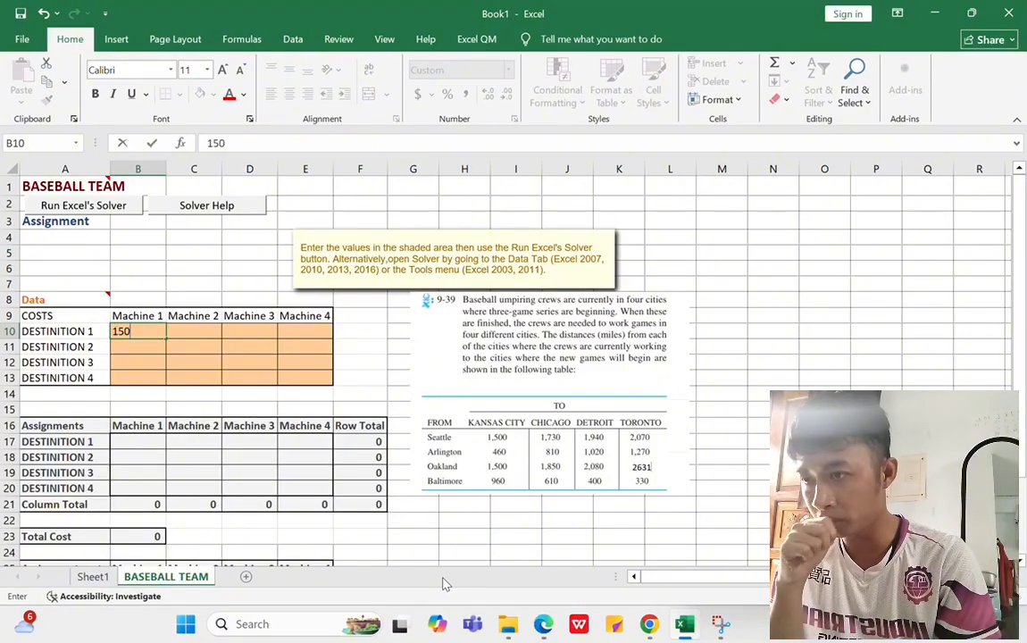
text(0)
key(Tab)
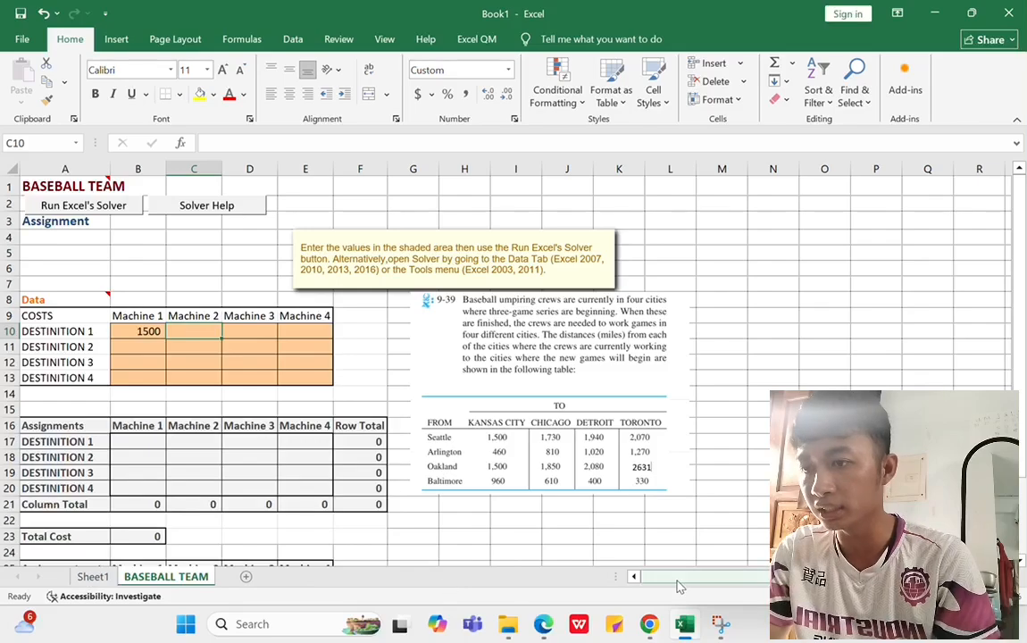
text(1730)
key(Tab)
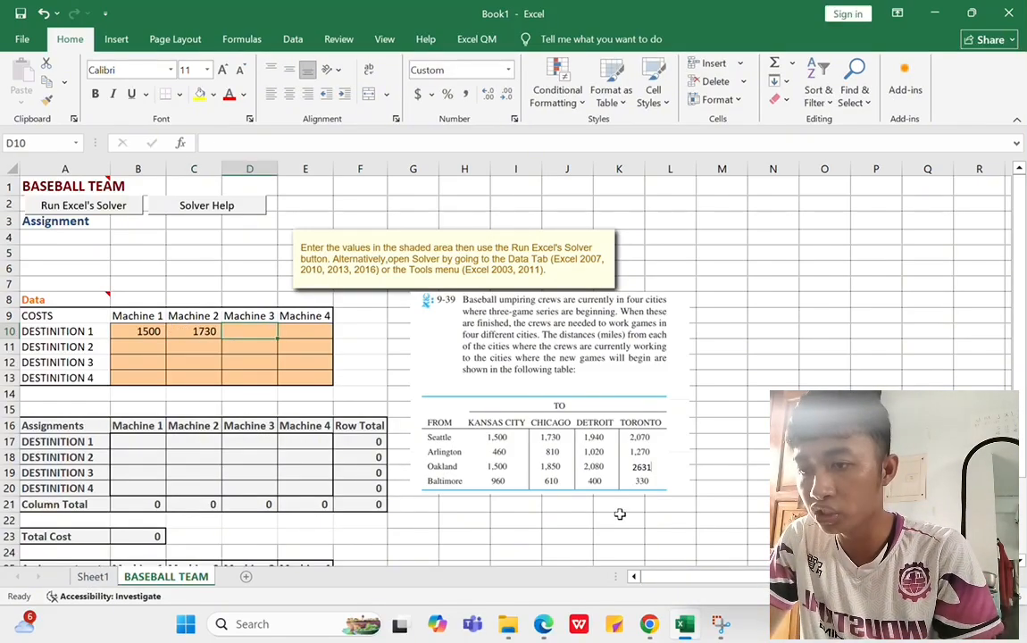
text(1940)
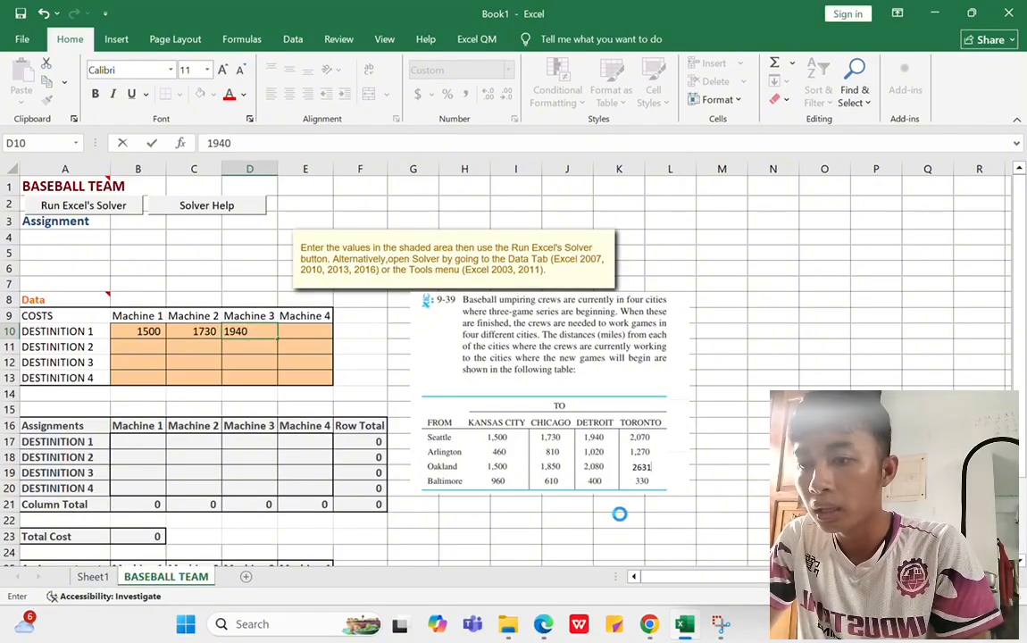
key(Tab)
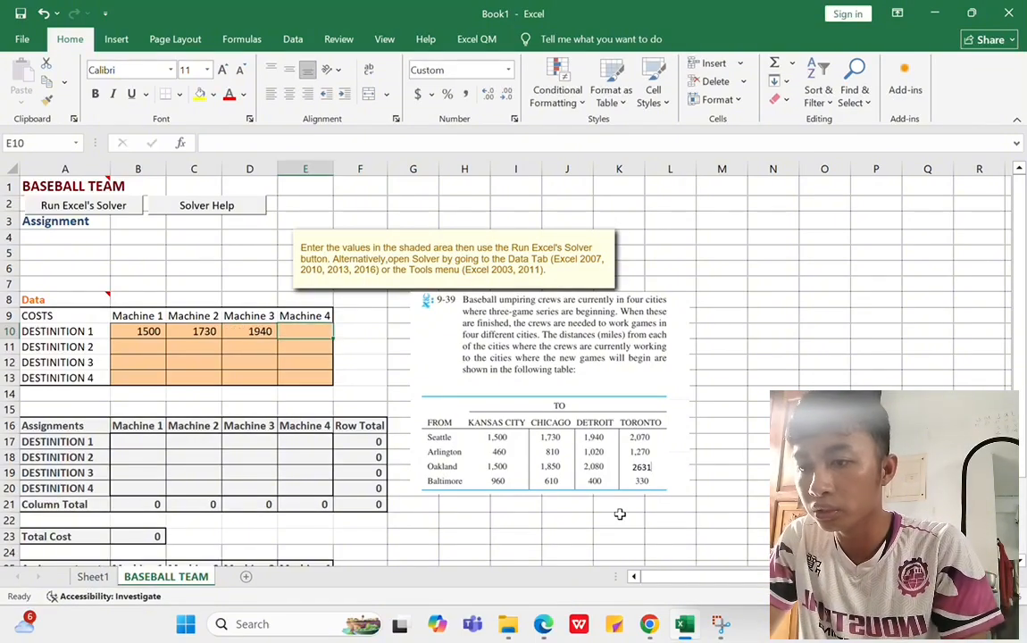
text(2070)
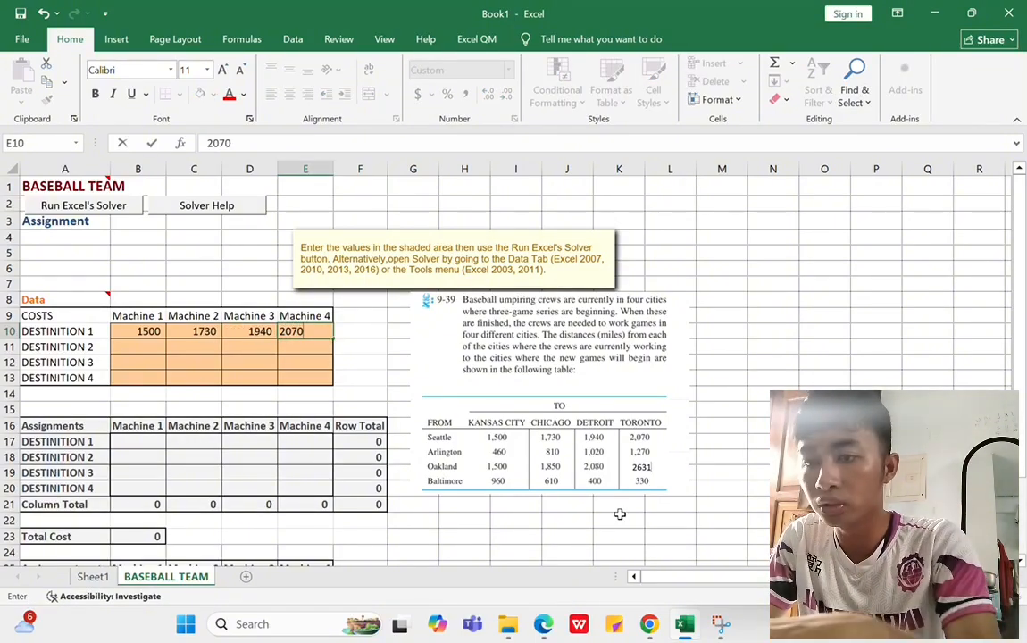
key(Return)
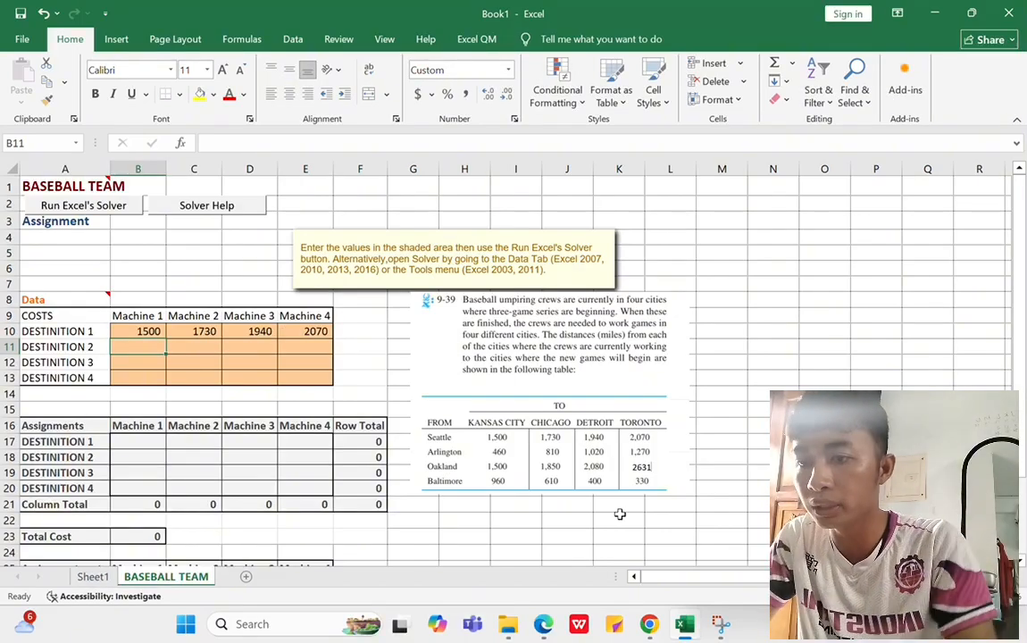
Step: Enter the Arlington distances 460, 810, 1020 and 1270 in the DESTINITION 2 row of the costs table (B11:E11)
text(460)
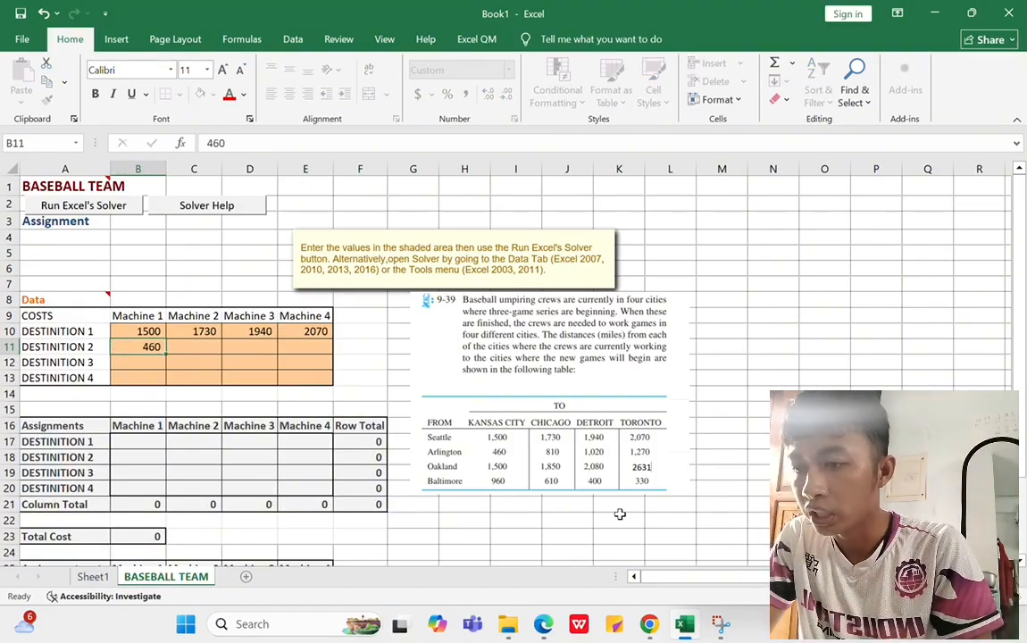
key(Tab)
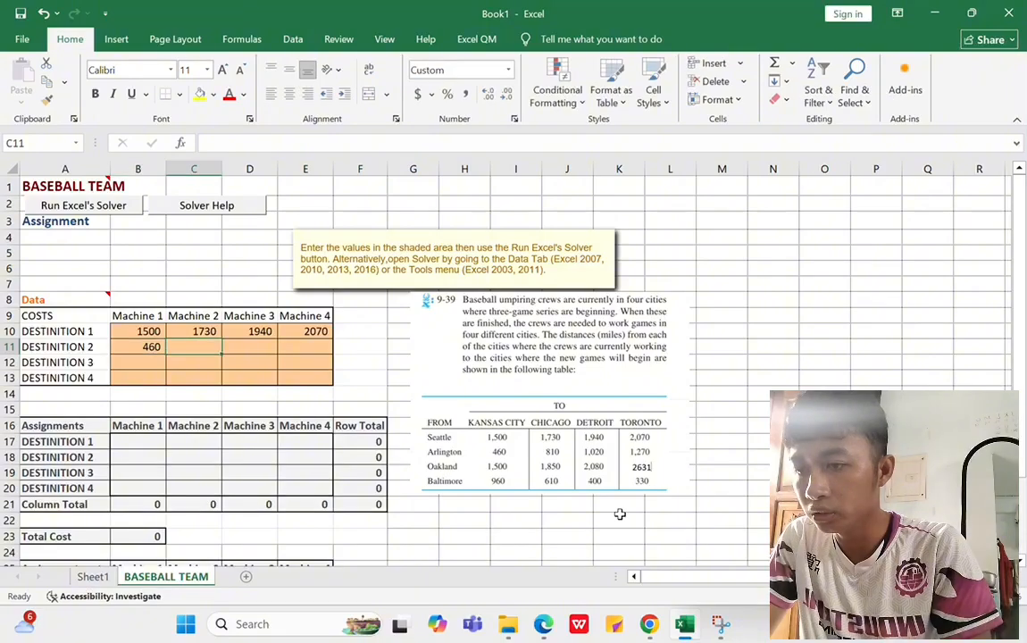
text(810)
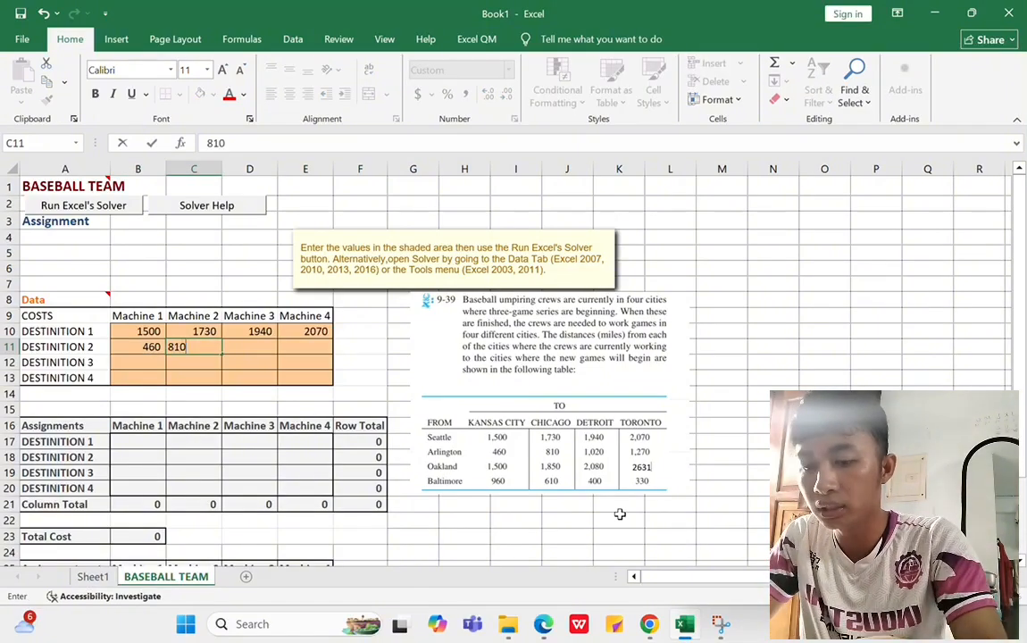
key(Tab)
text(1020)
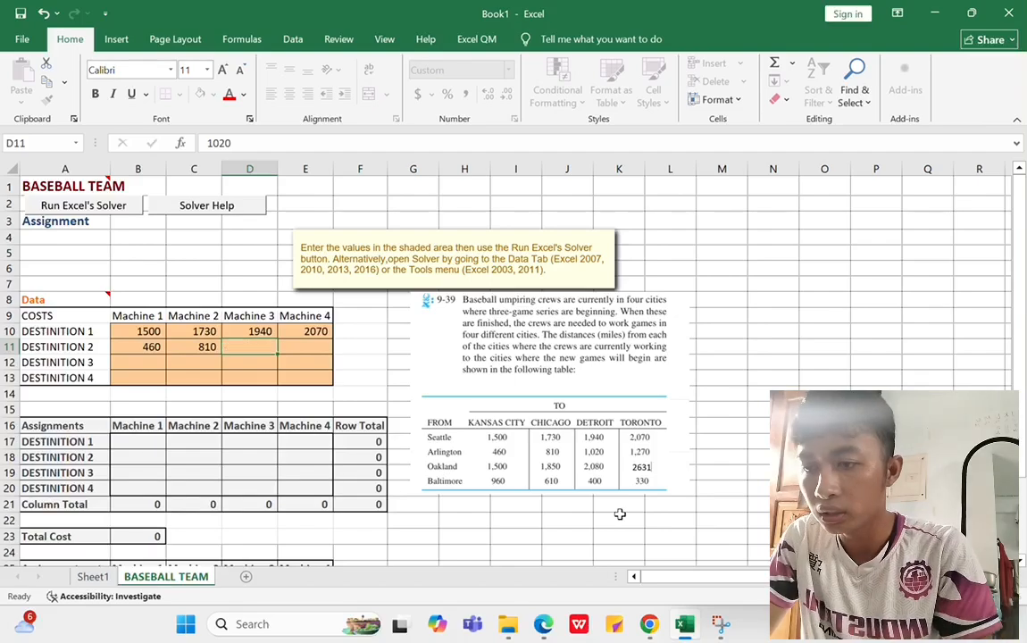
key(Tab)
text(1270)
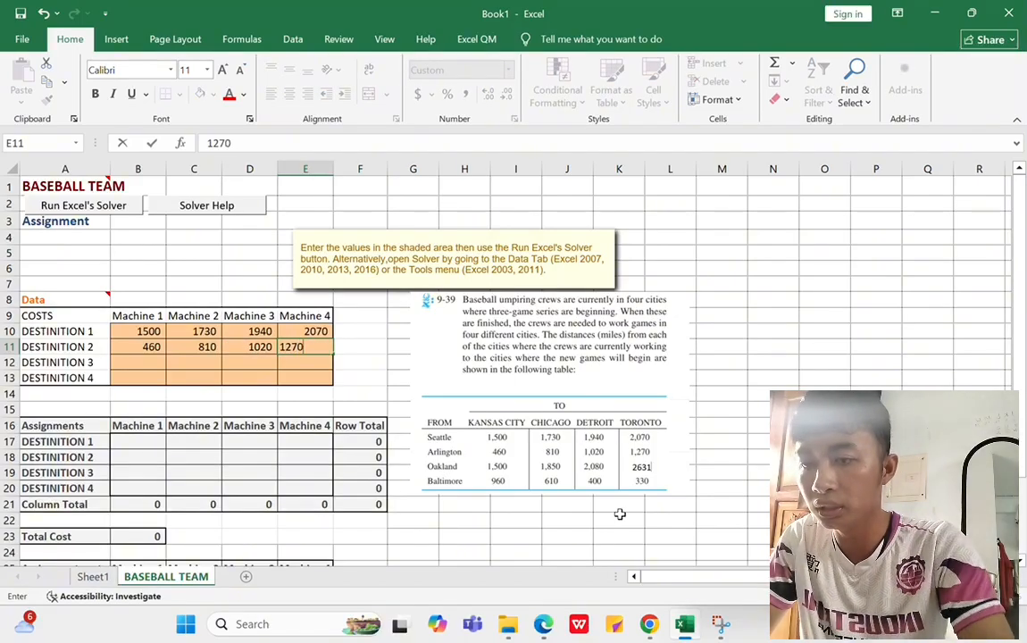
key(Down)
Step: Enter the Oakland distances 1500, 1850, 2080 and 2631 in the DESTINITION 3 row of the costs table (B12:E12)
key(Left)
key(Left)
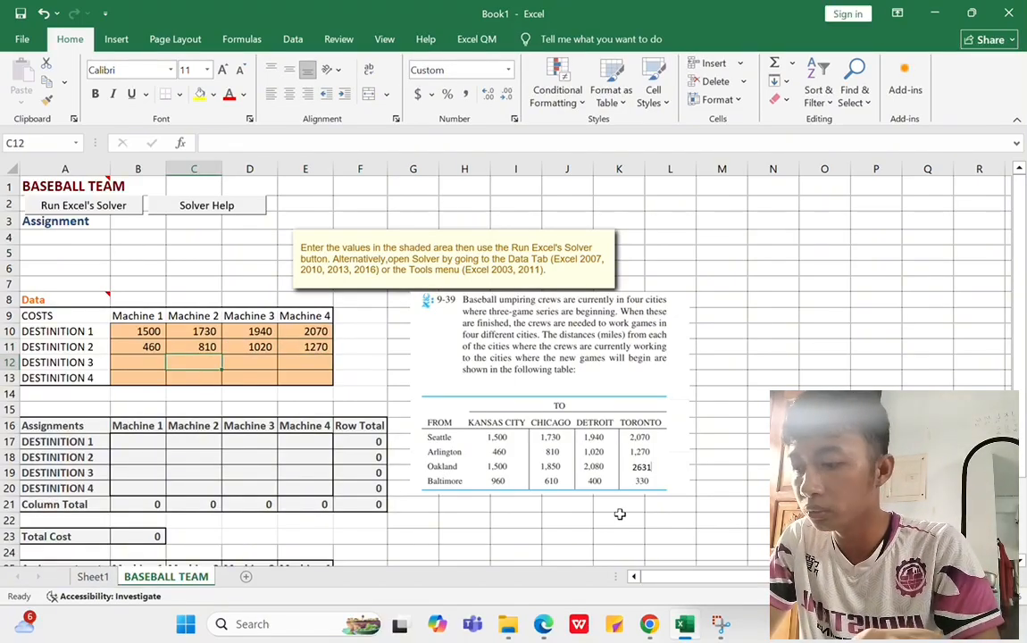
key(Left)
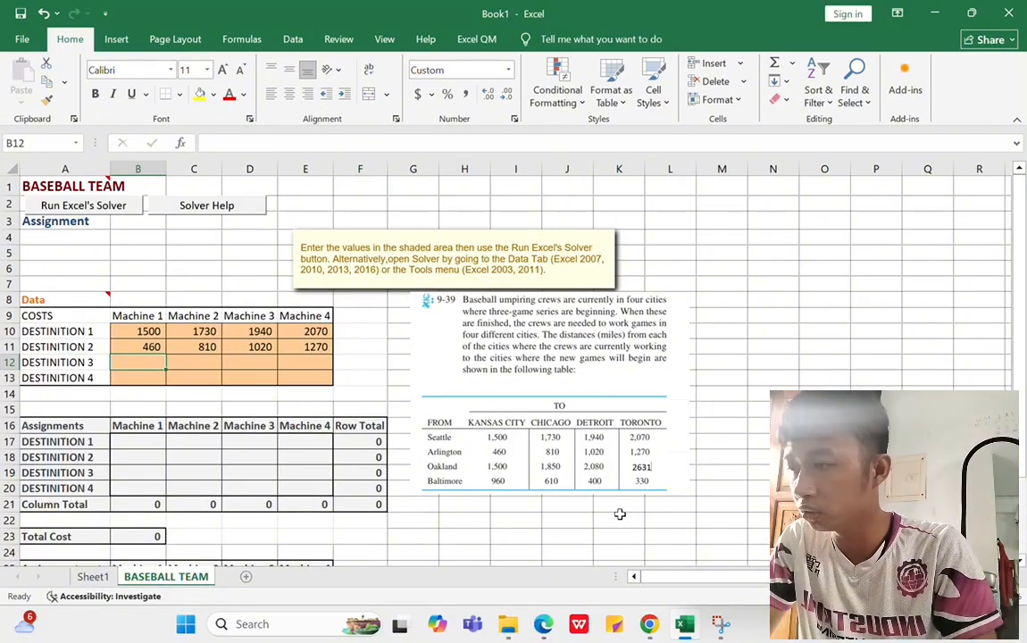
text(1500)
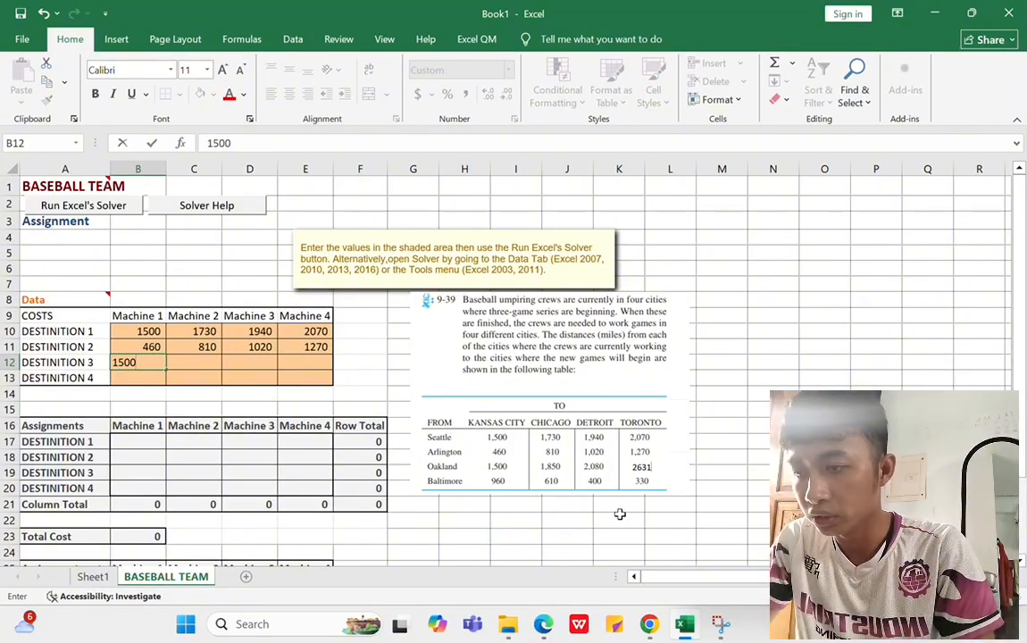
key(Tab)
text(1)
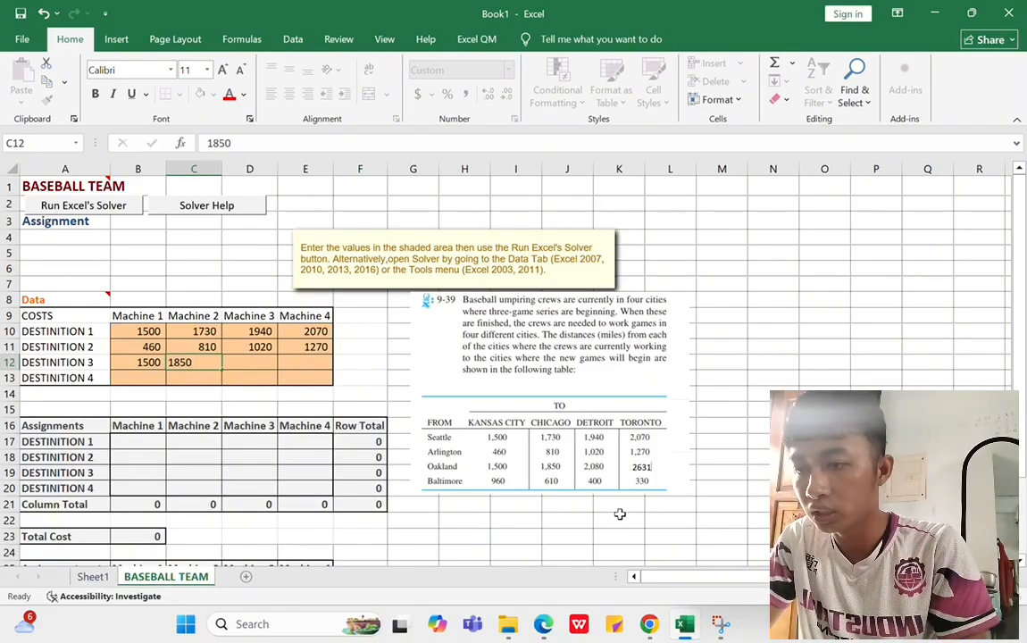
text(850)
key(Tab)
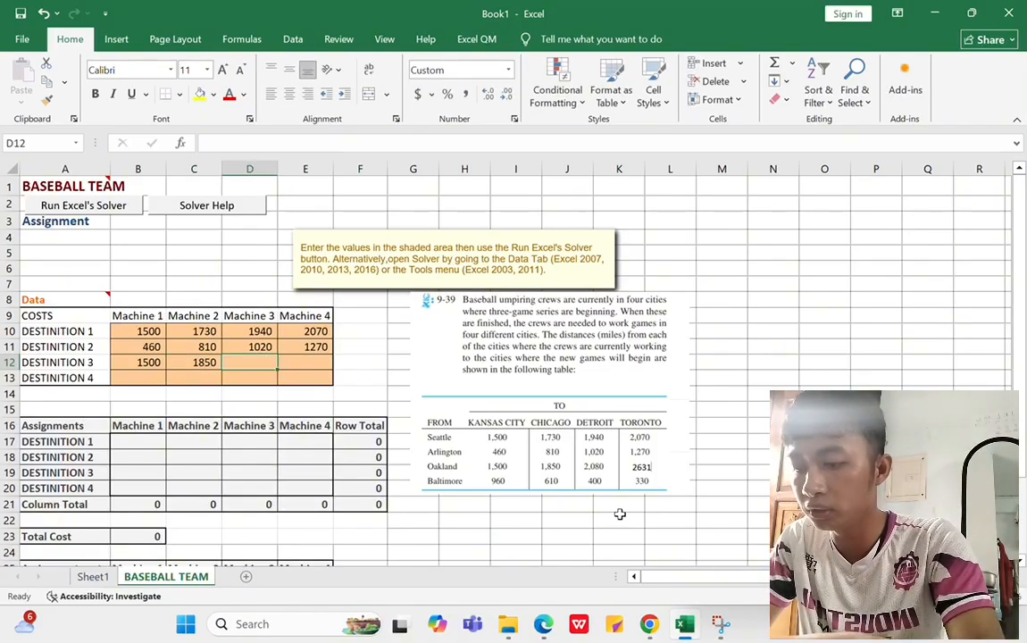
text(2080)
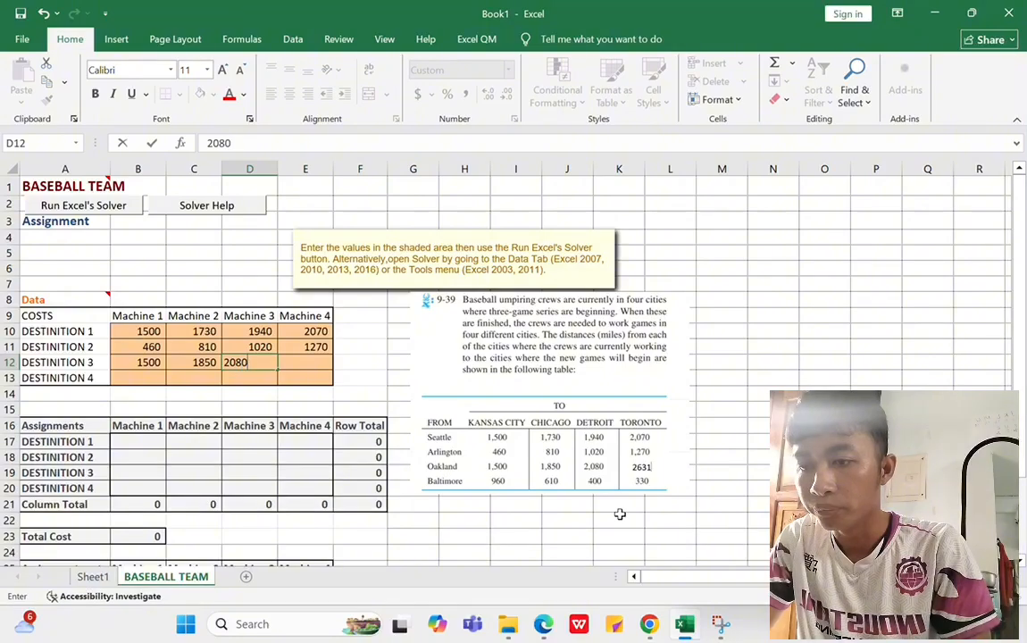
key(Tab)
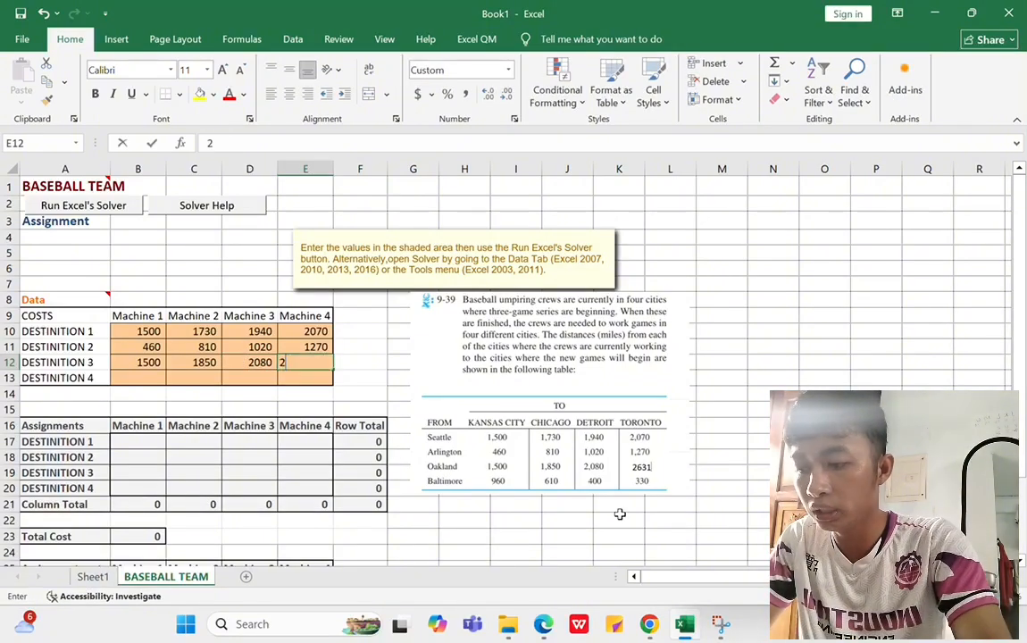
text(2)
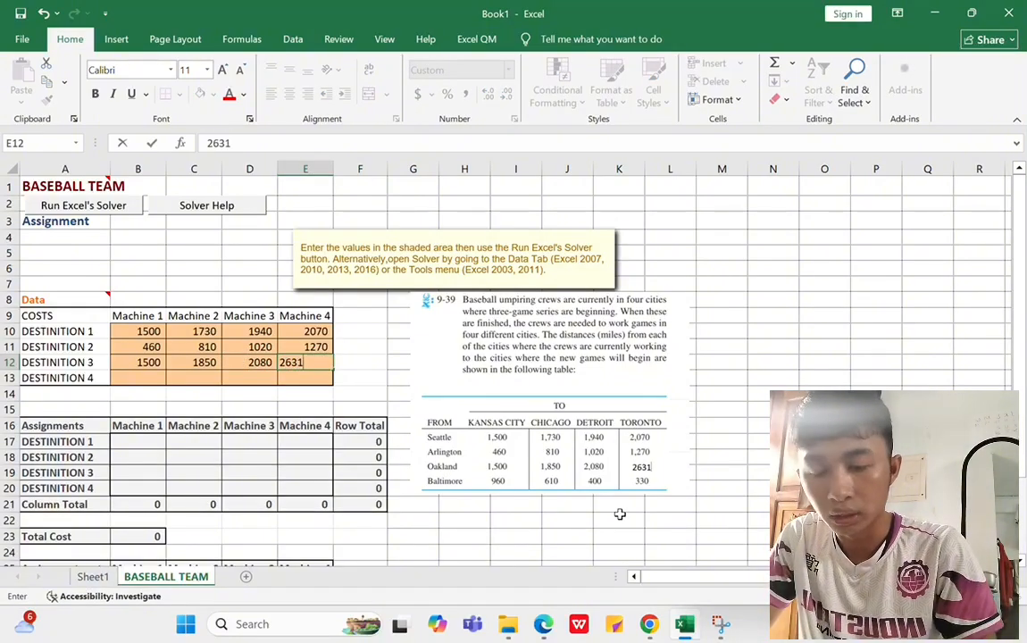
text(631)
key(Return)
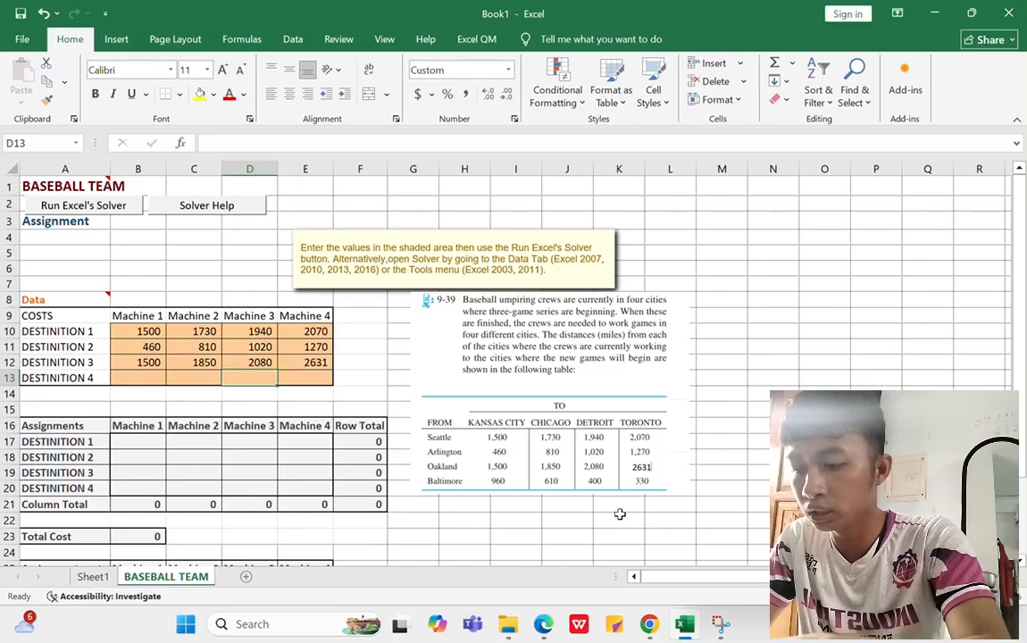
Step: Enter the Baltimore distances 960, 610, 400 and 330 in the DESTINITION 4 row of the costs table (B13:E13)
key(Left)
key(Left)
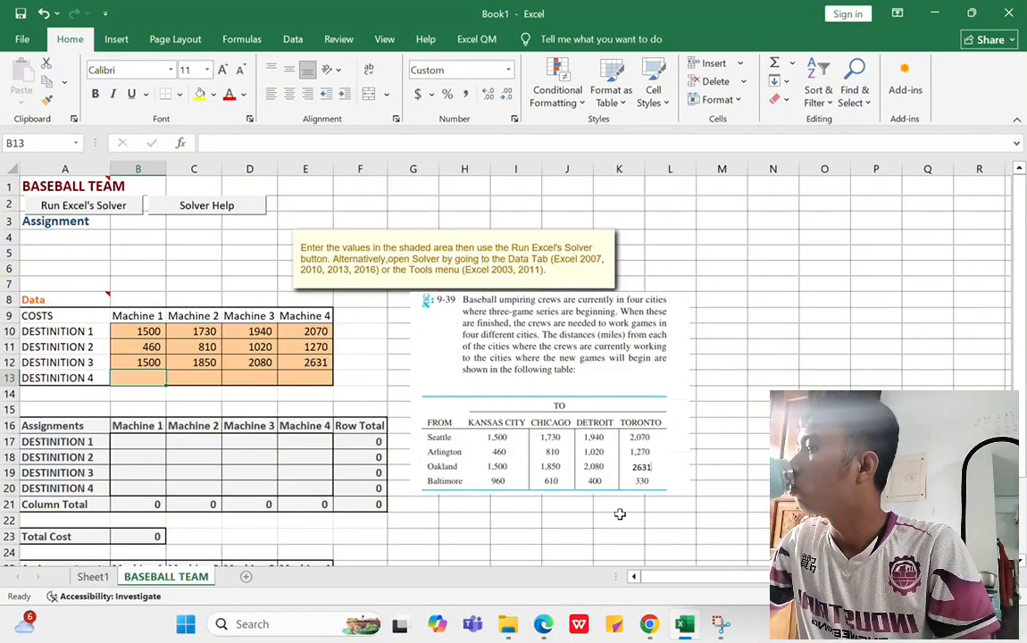
text(960)
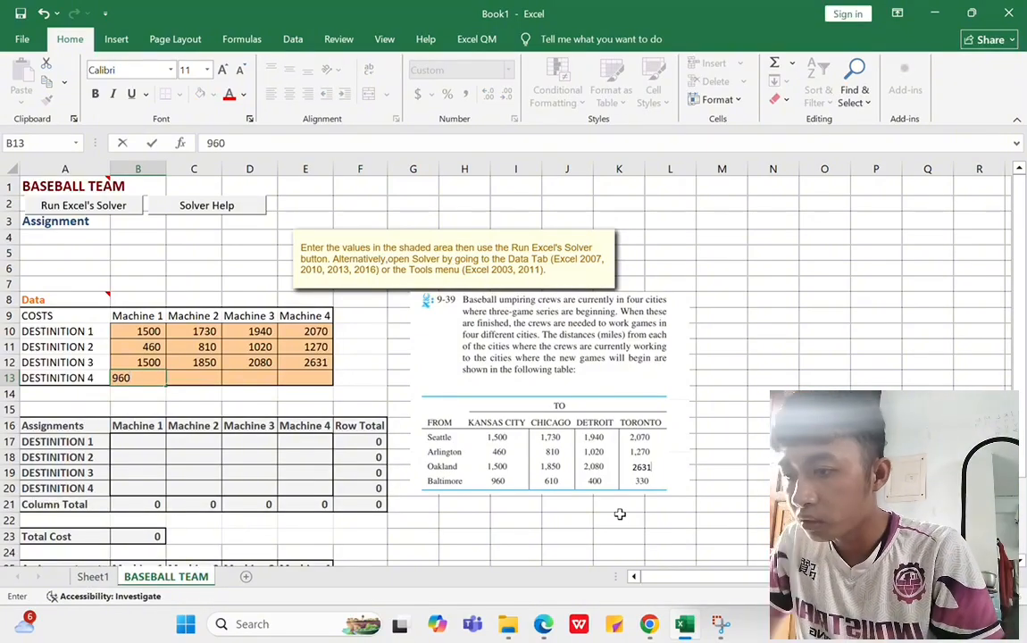
key(Tab)
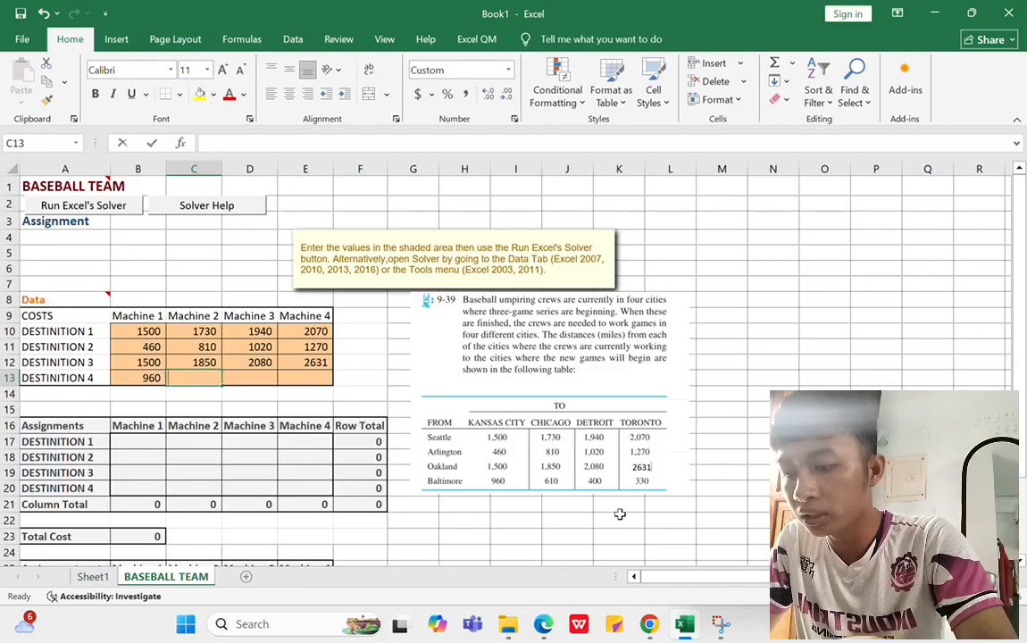
text(610)
key(Tab)
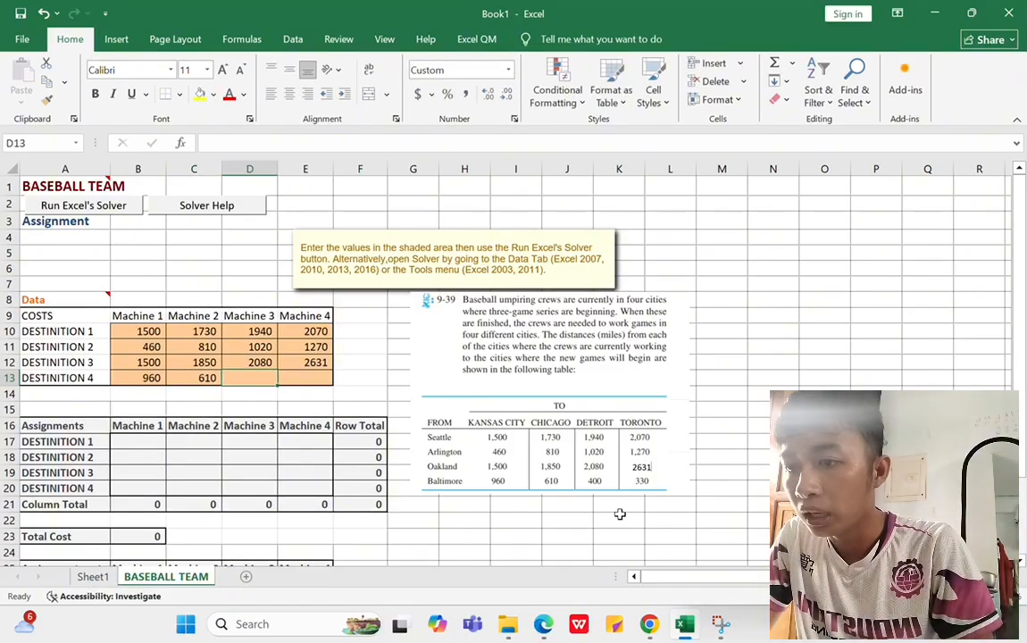
text(400)
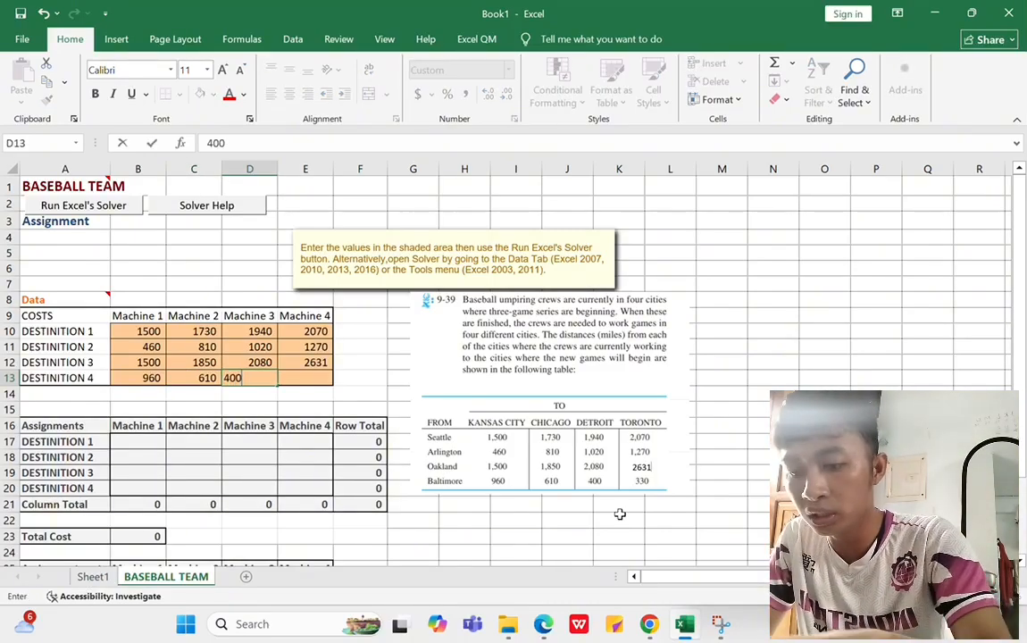
key(Tab)
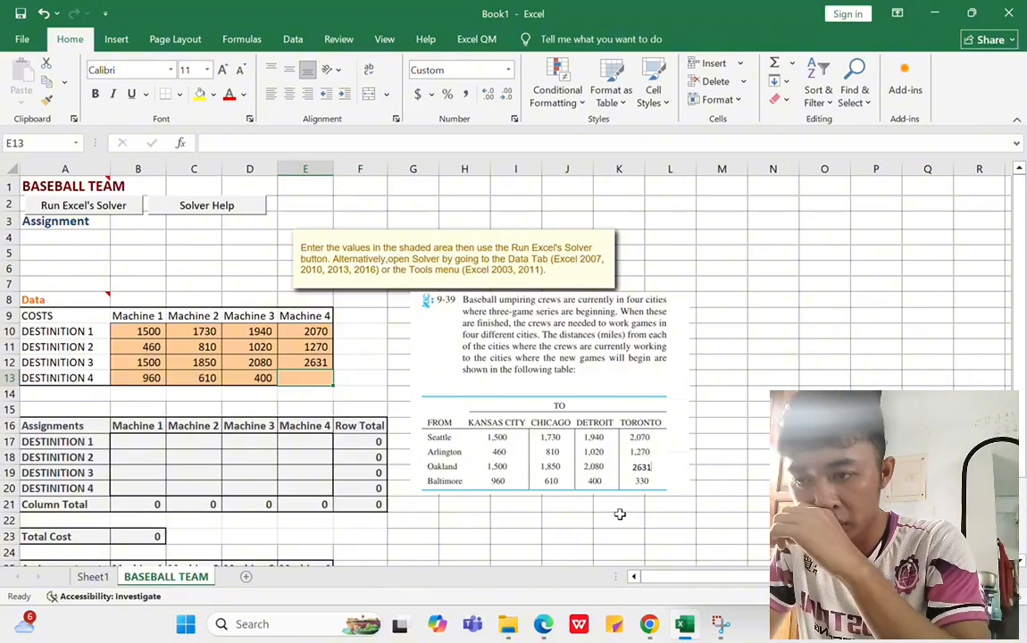
text(33)
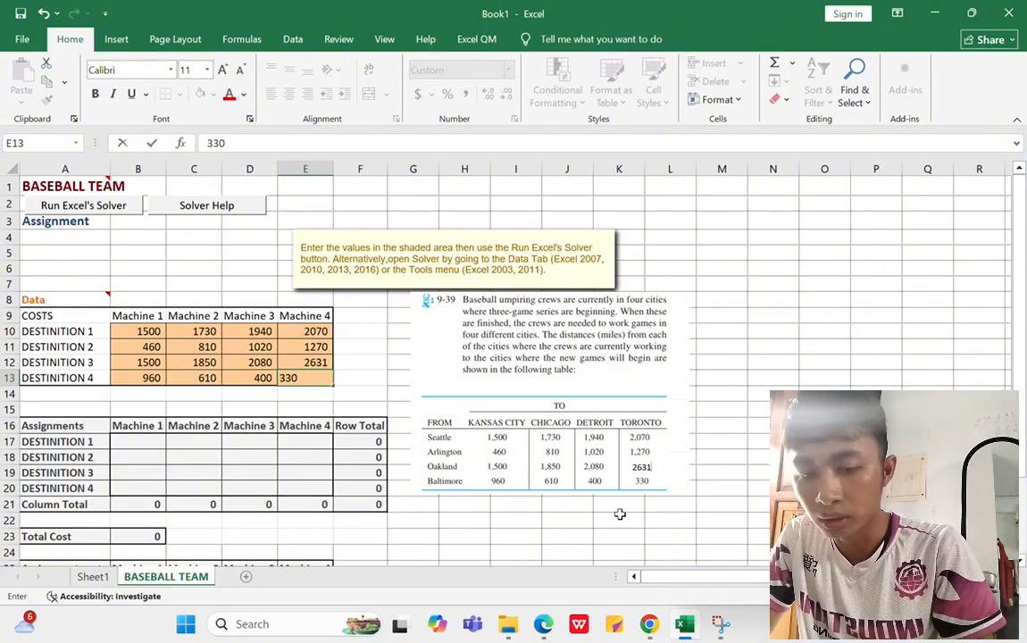
text(0)
key(Return)
Step: Run Excel's Solver on the BASEBALL TEAM assignment model
scroll(284, 357, down, 1)
scroll(284, 358, up, 1)
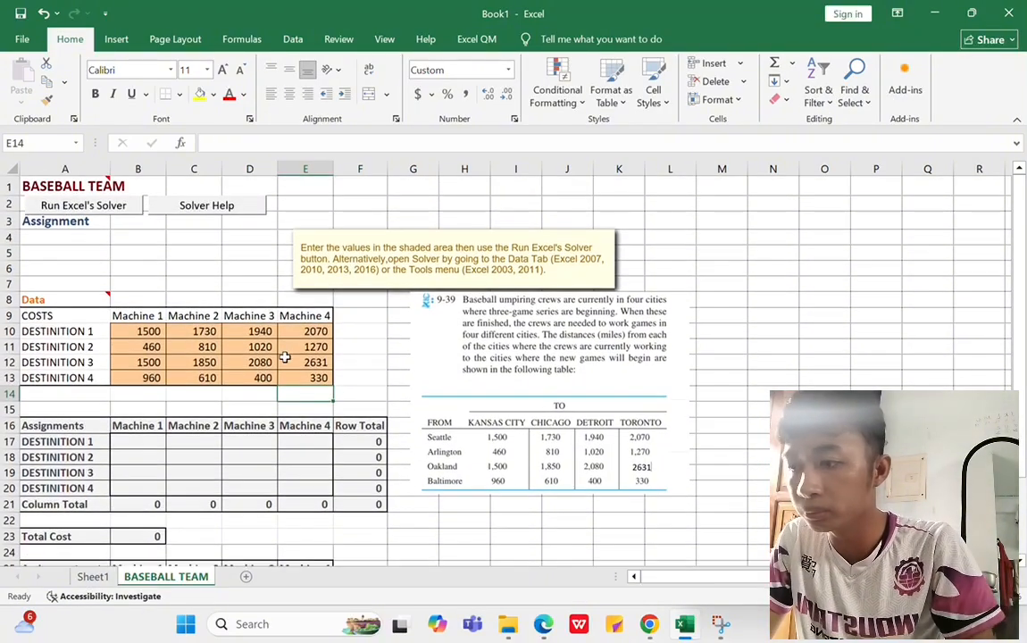
click(115, 207)
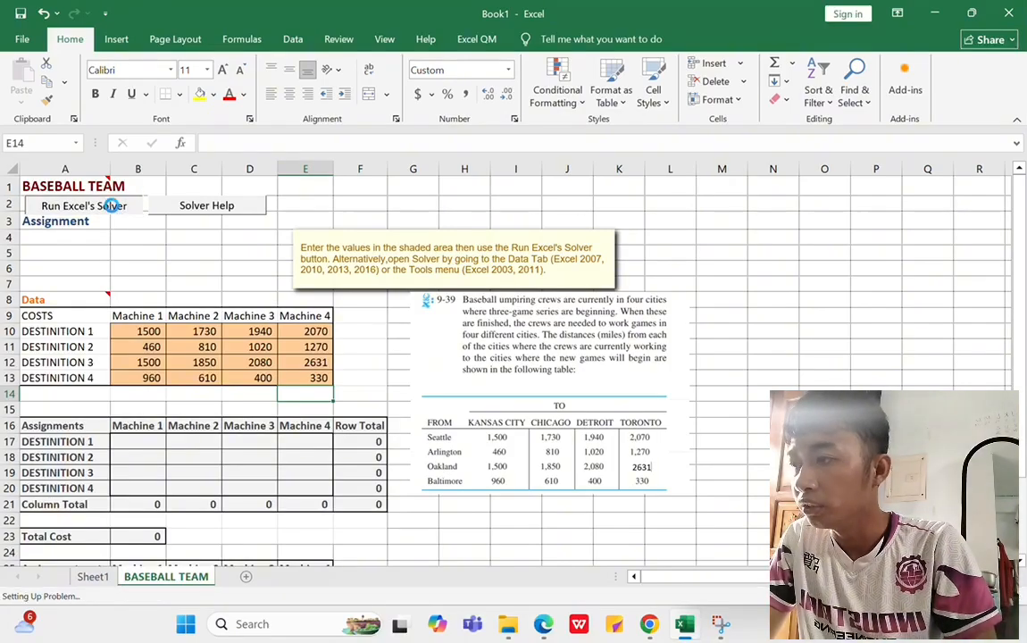
Step: Examine the solved assignments, the total cost and the assignment costs table, comparing them with the distances in the problem picture
scroll(227, 312, down, 4)
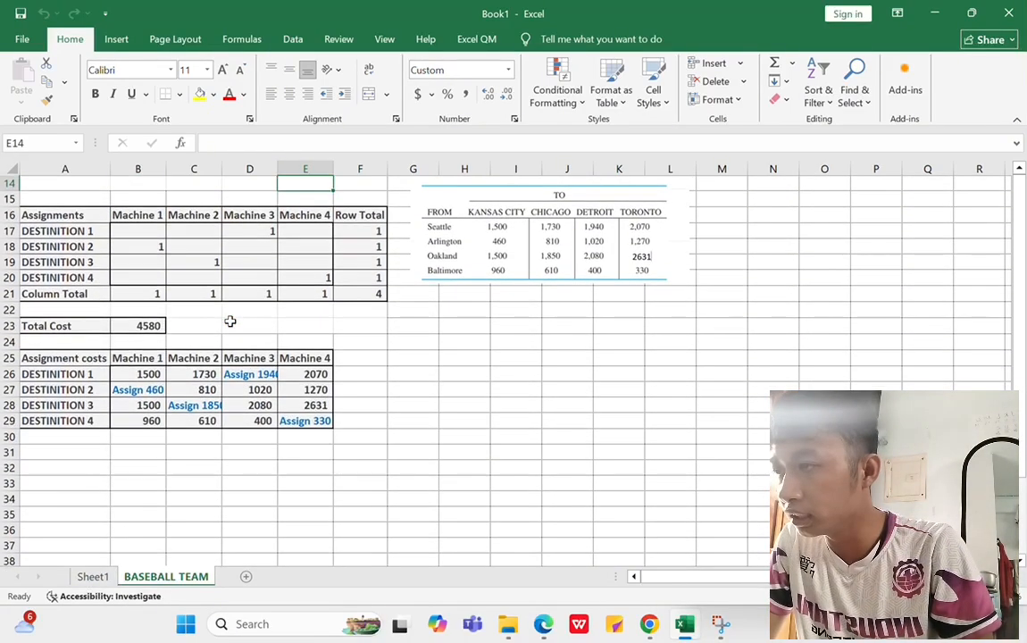
scroll(241, 330, right, 1)
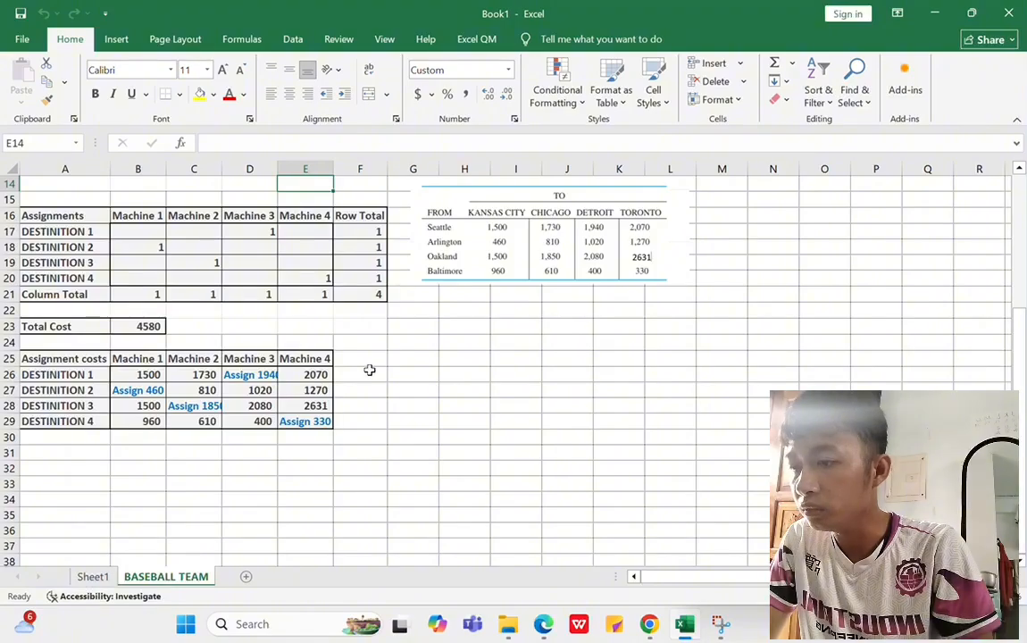
scroll(212, 375, up, 2)
scroll(212, 374, down, 1)
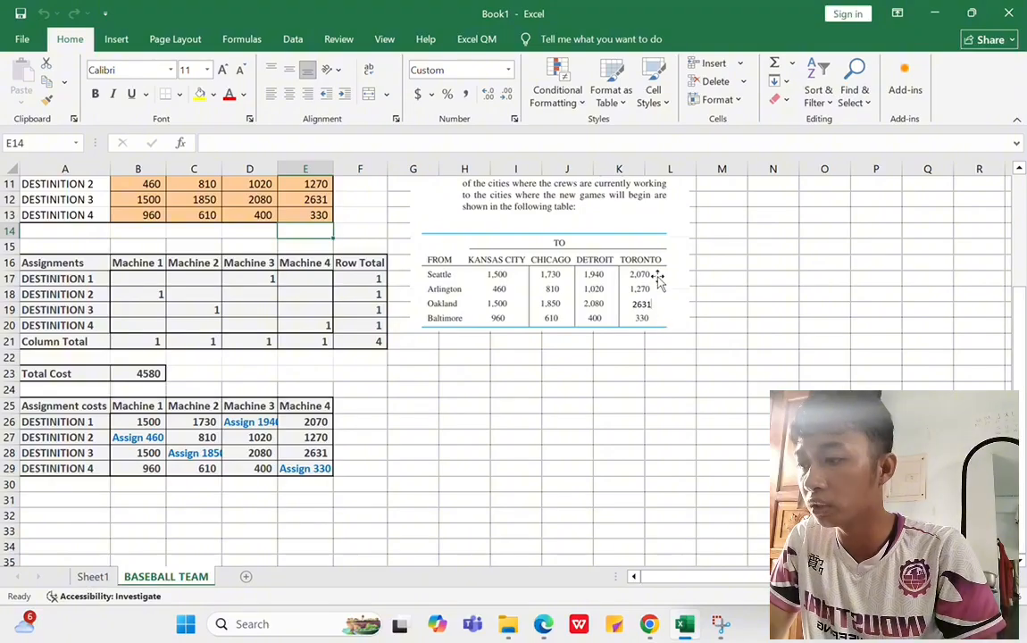
scroll(408, 405, up, 3)
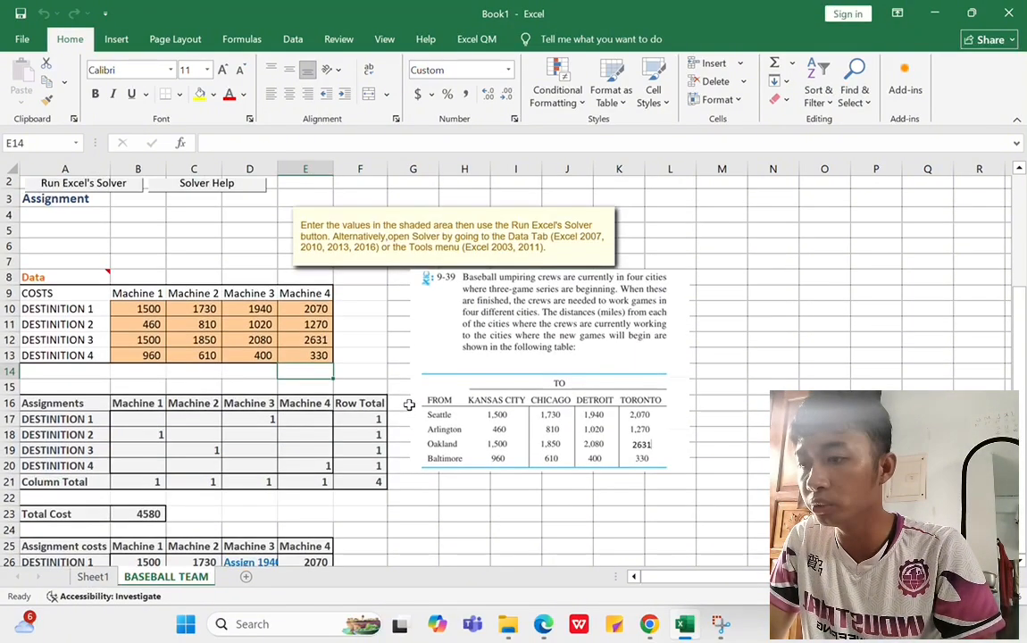
scroll(408, 405, down, 3)
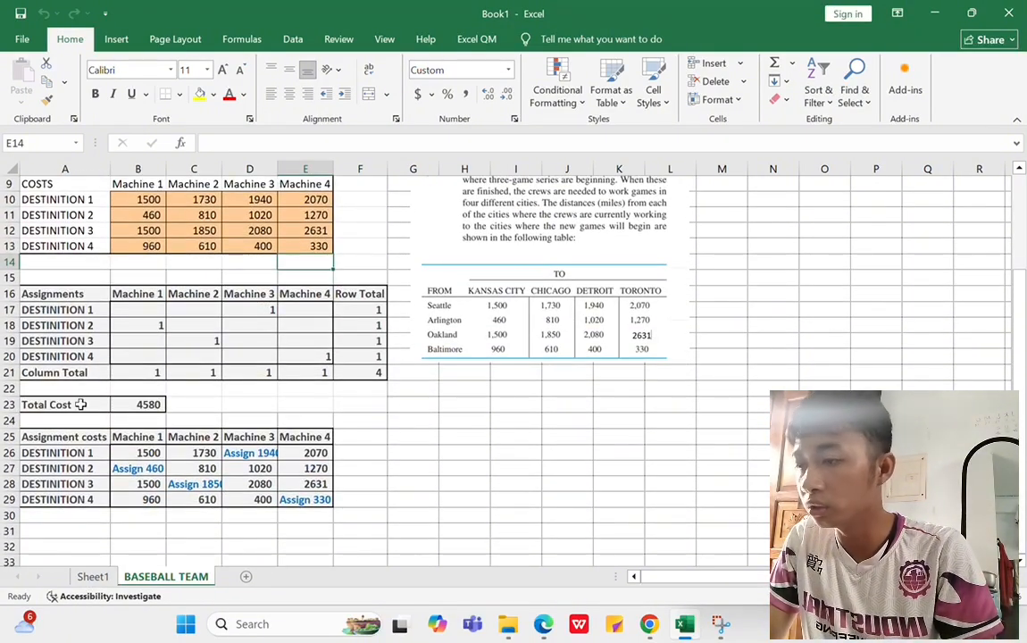
scroll(80, 403, up, 1)
scroll(80, 403, up, 1)
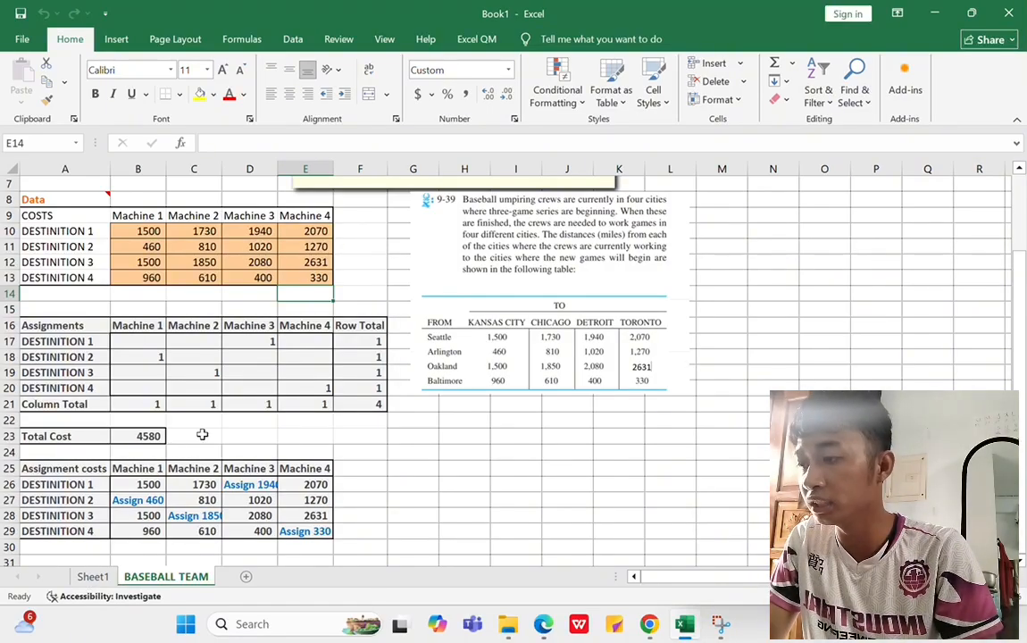
scroll(203, 434, up, 2)
scroll(207, 430, down, 4)
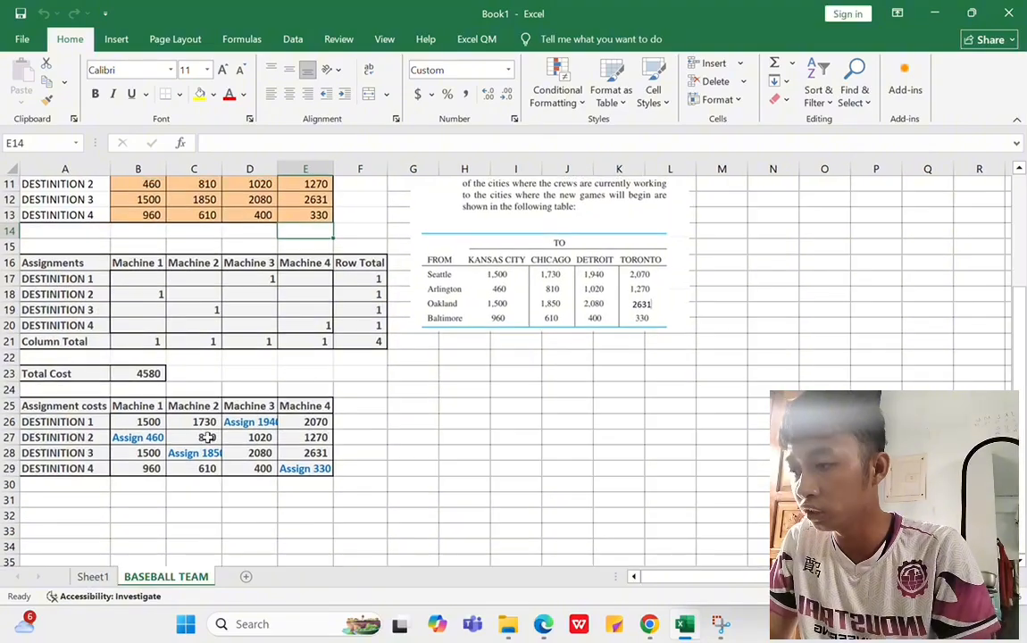
scroll(349, 525, up, 4)
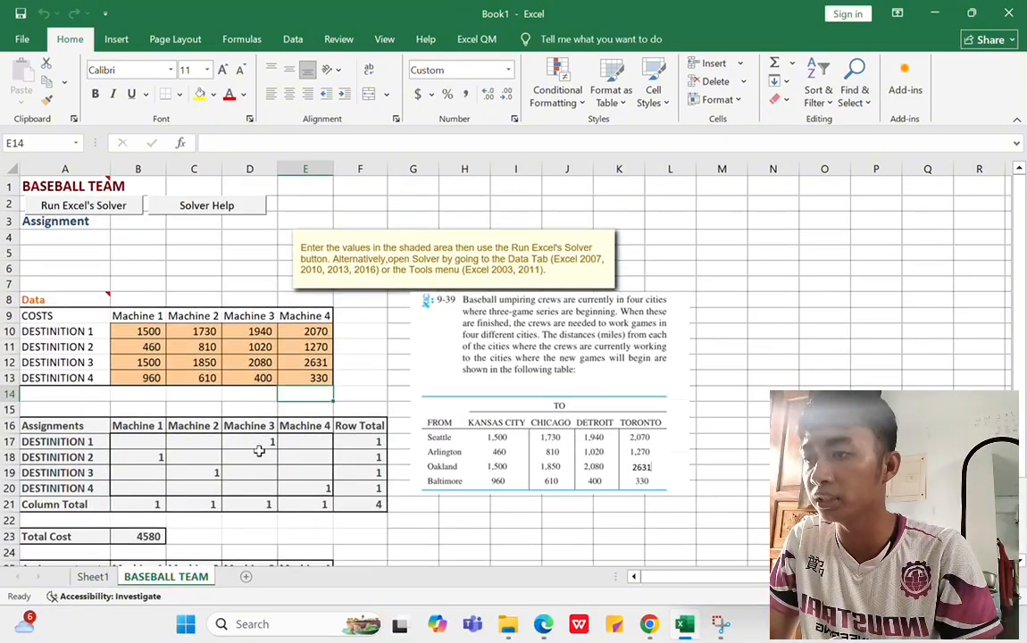
scroll(259, 451, down, 3)
scroll(259, 452, up, 1)
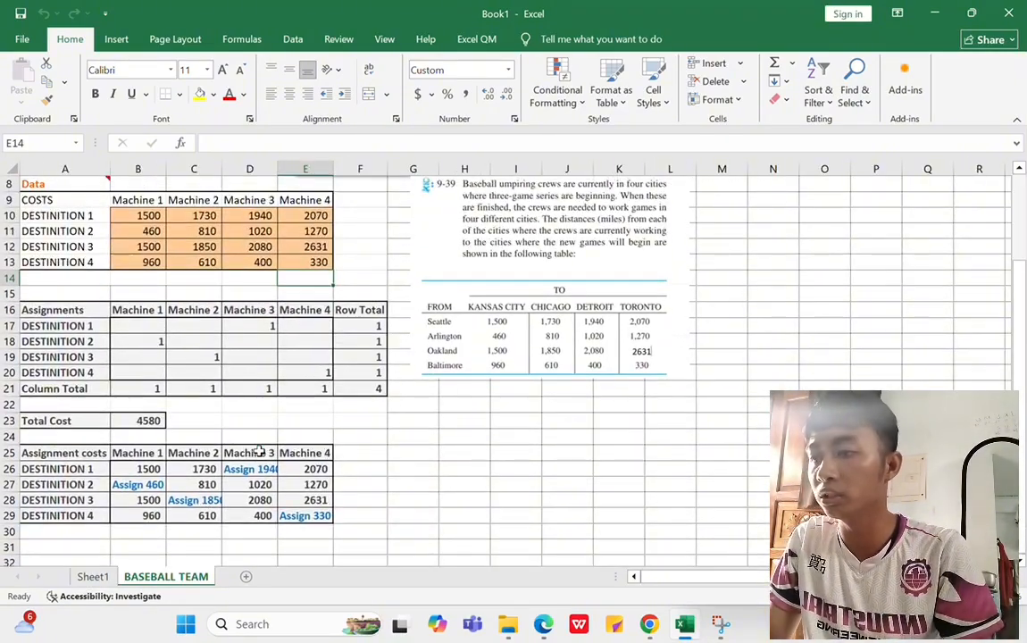